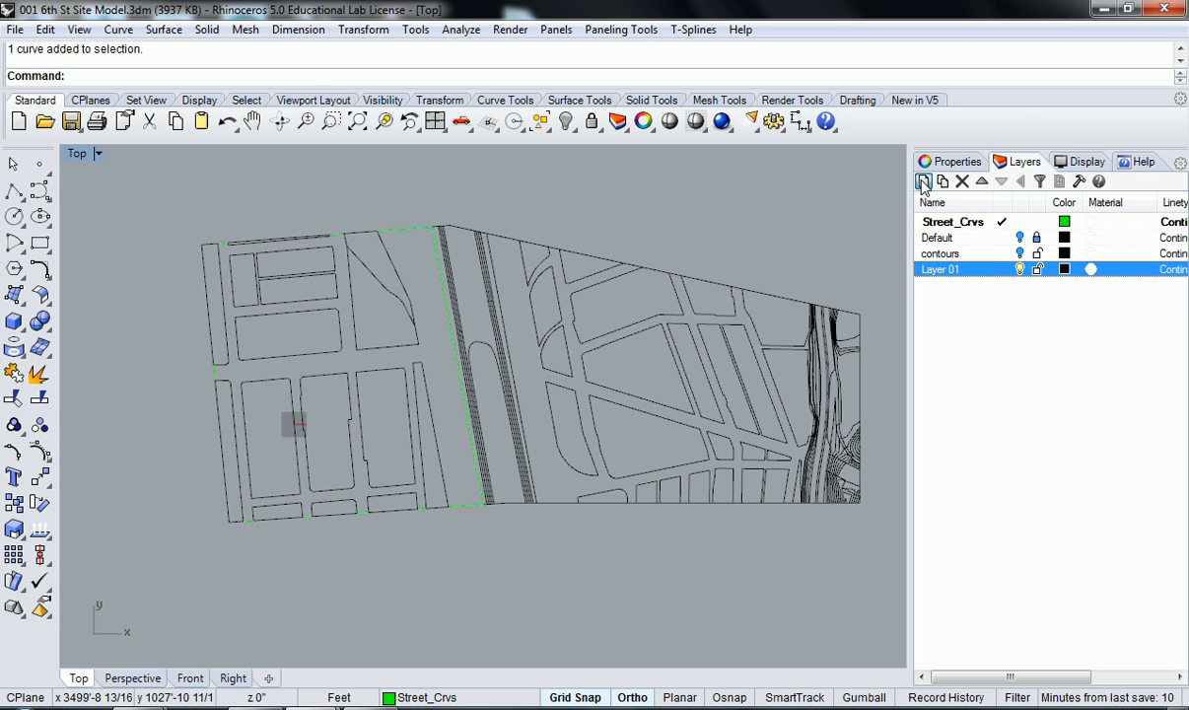
# - Add a new layer and move it to the top of the layer list
pyautogui.click(924, 184)
pyautogui.click(947, 321)
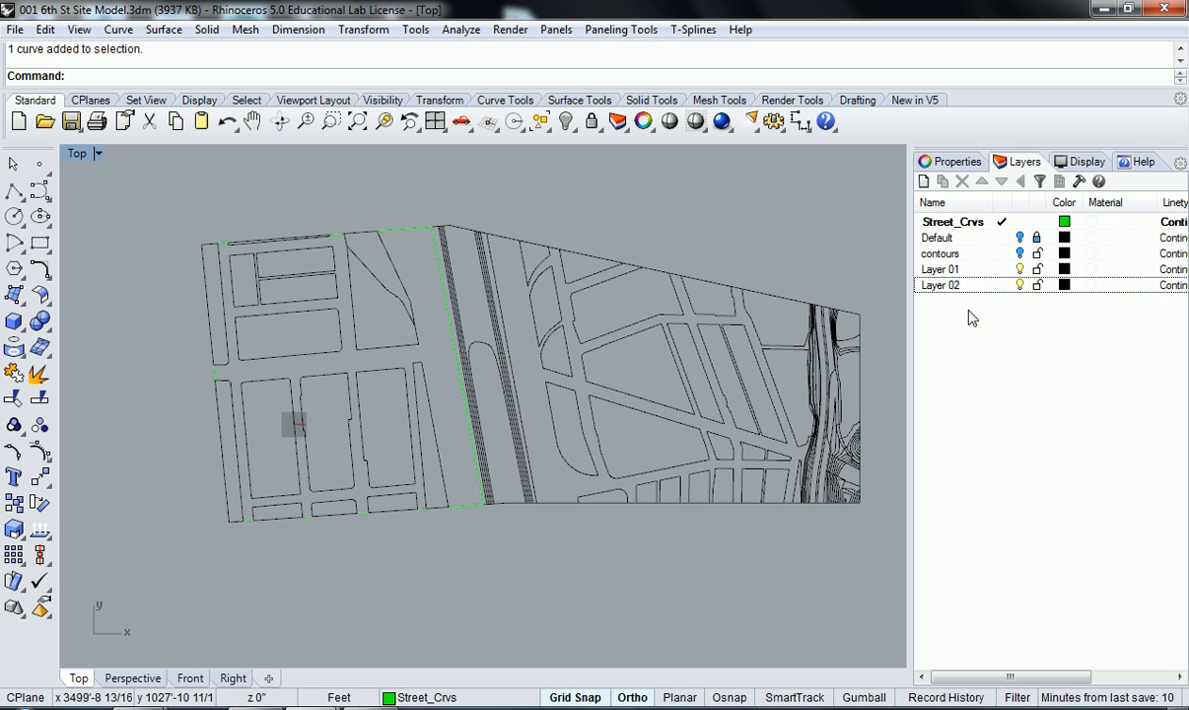
pyautogui.click(939, 285)
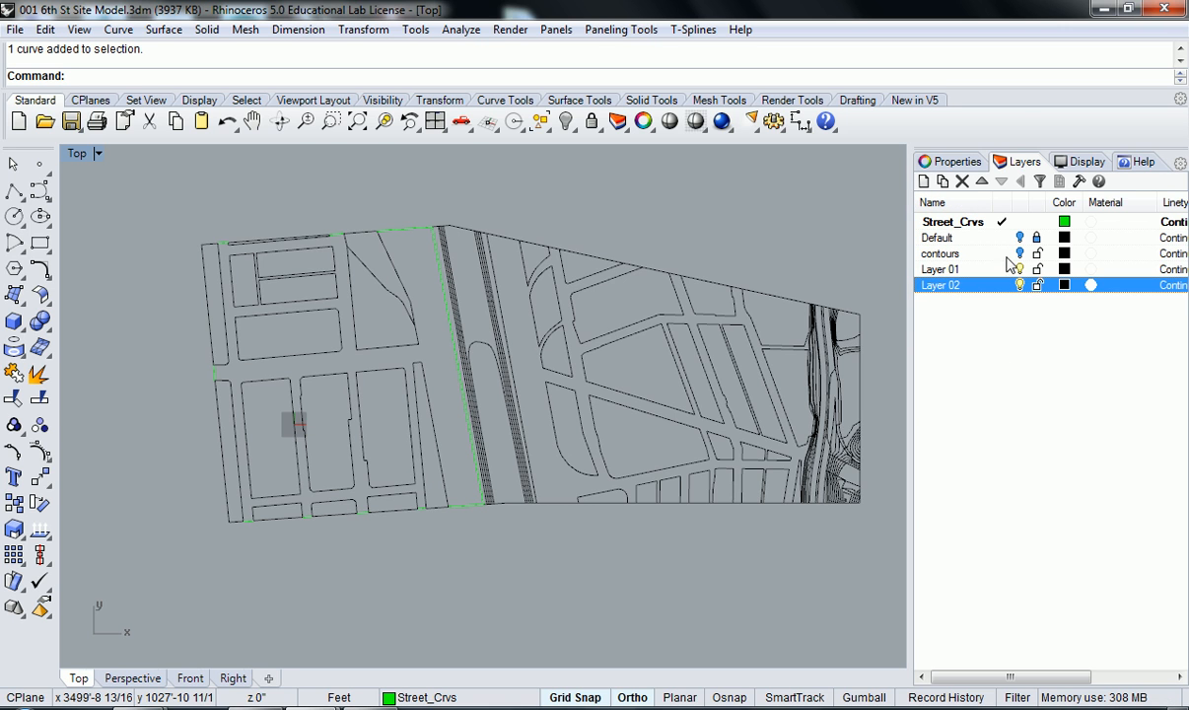
pyautogui.click(982, 182)
pyautogui.click(982, 183)
pyautogui.click(982, 182)
pyautogui.click(982, 183)
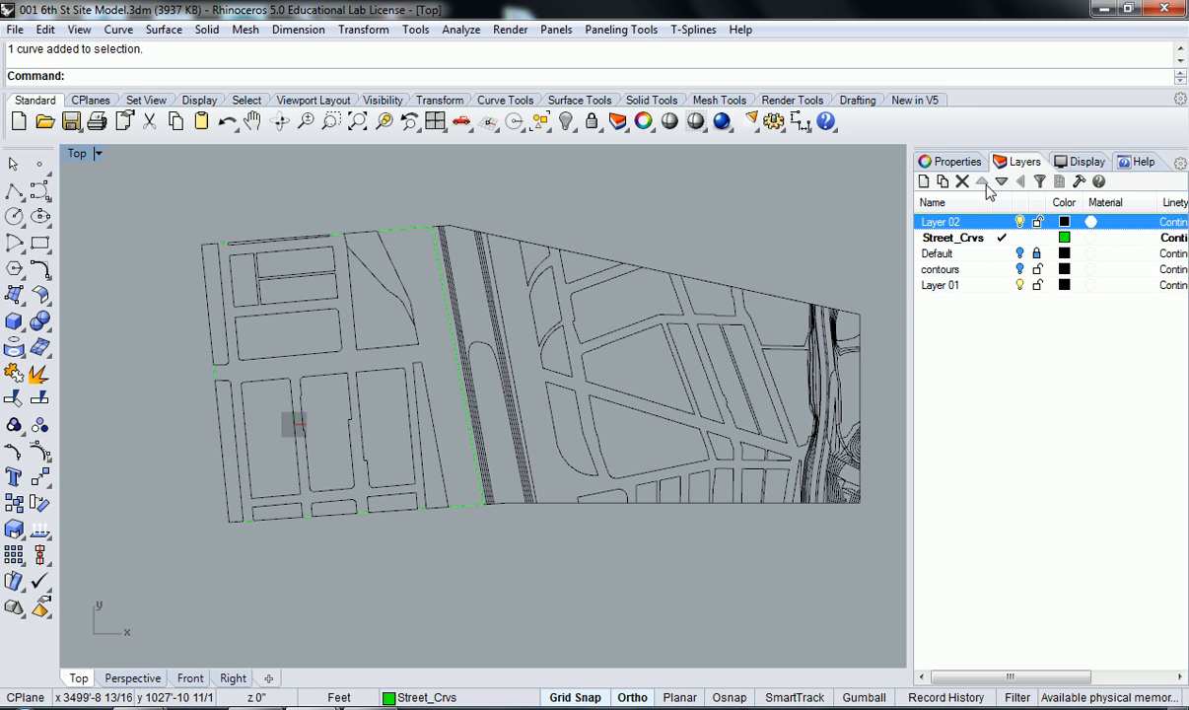
# - Rename the new top layer as Boundary_Crvs
pyautogui.click(951, 223)
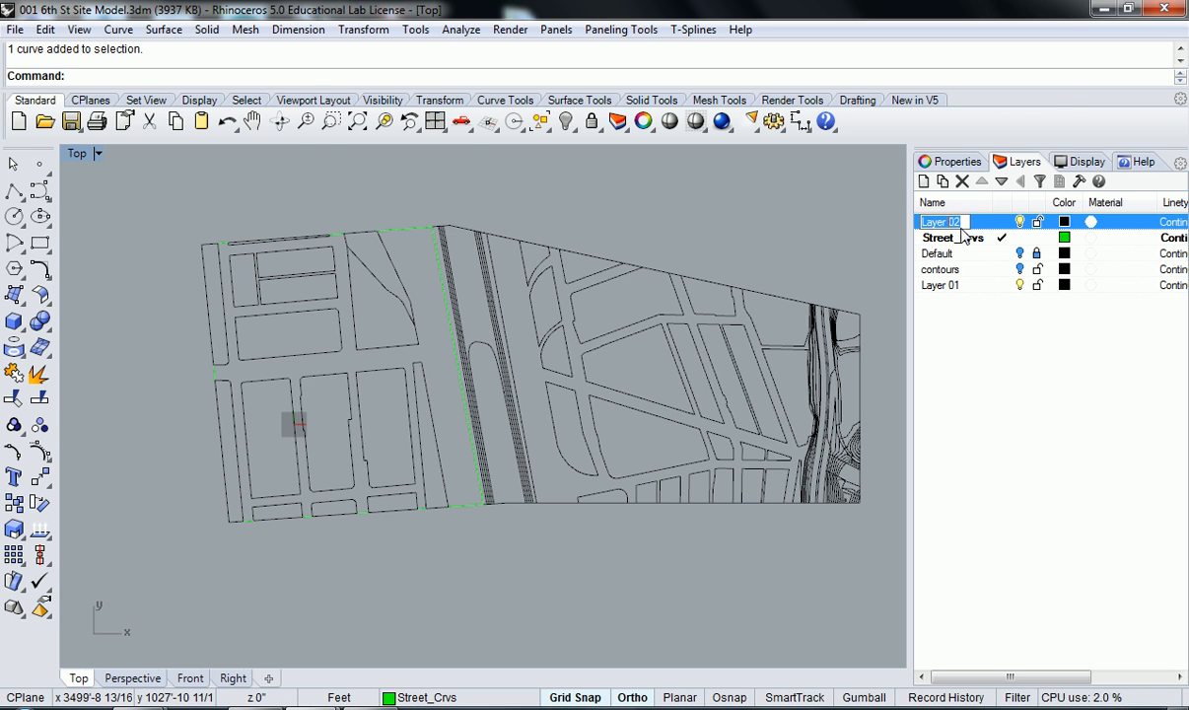
pyautogui.write('Bou')
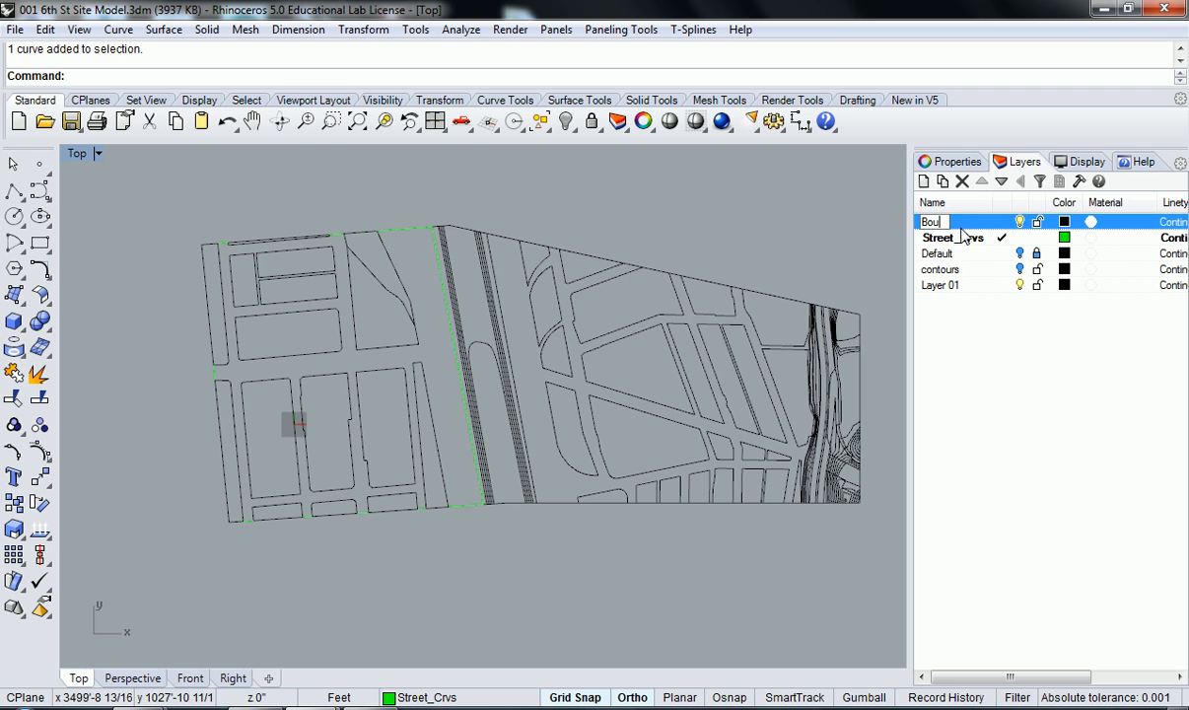
pyautogui.write('ndary_Crvs')
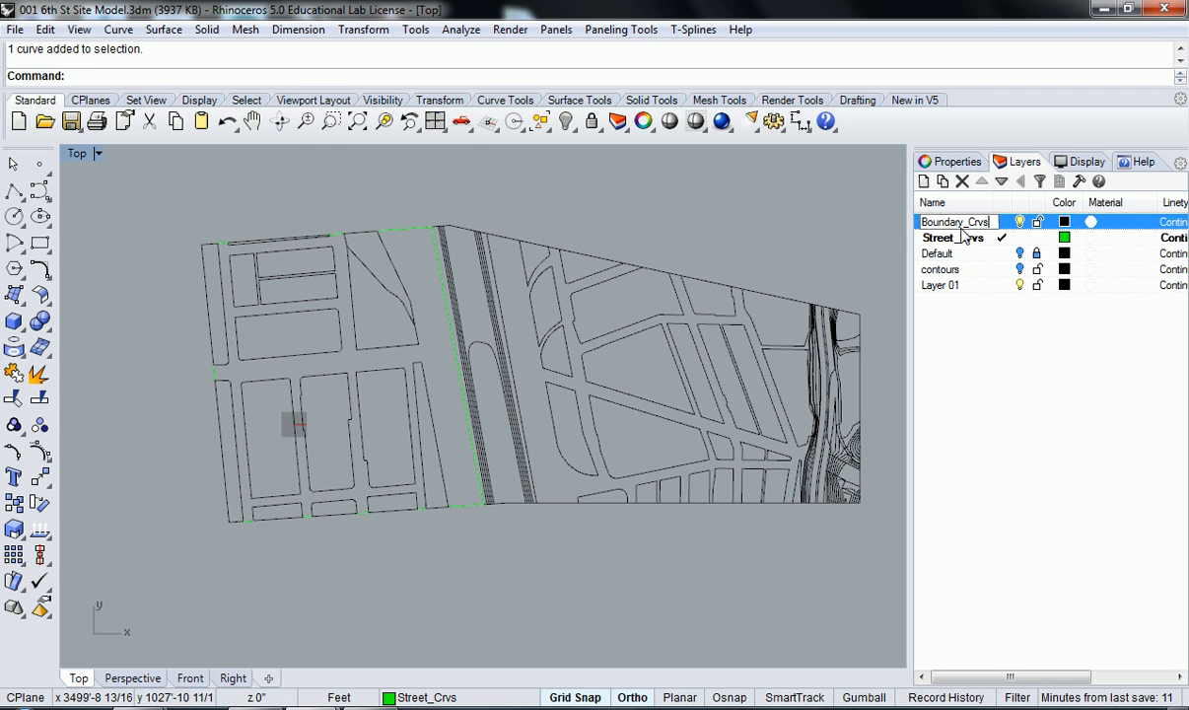
pyautogui.click(992, 337)
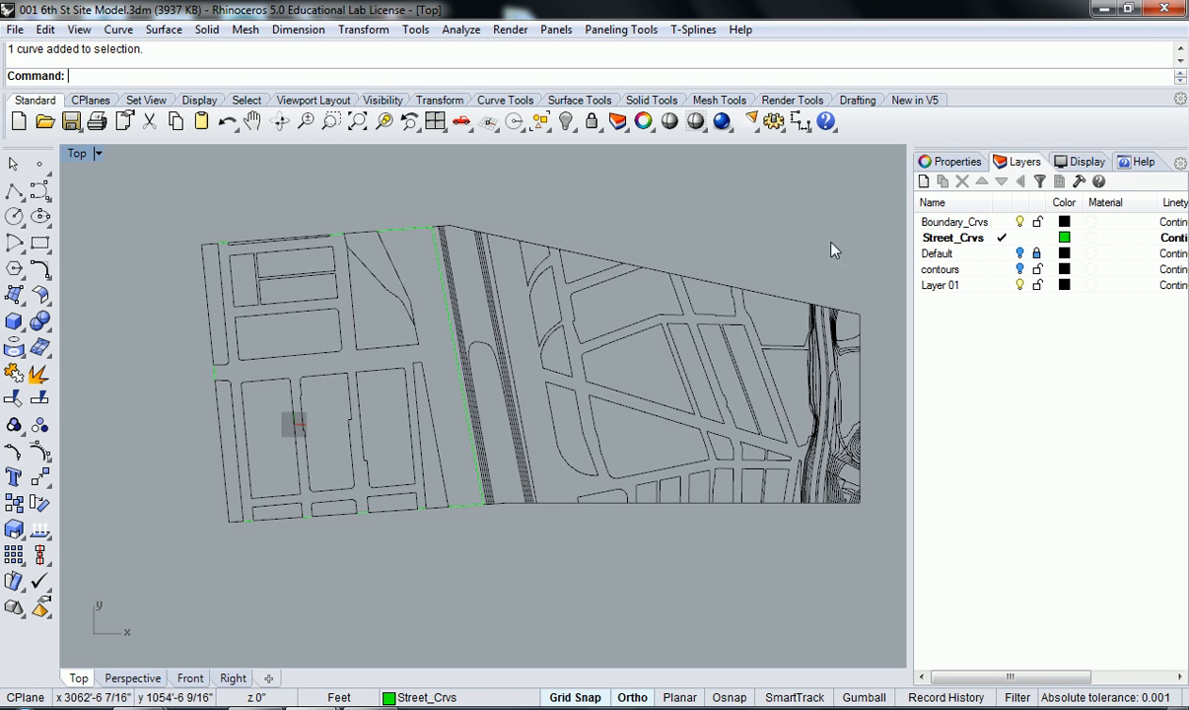
# - Add a layer named Parcel_Crvs directly below Boundary_Crvs
pyautogui.click(925, 183)
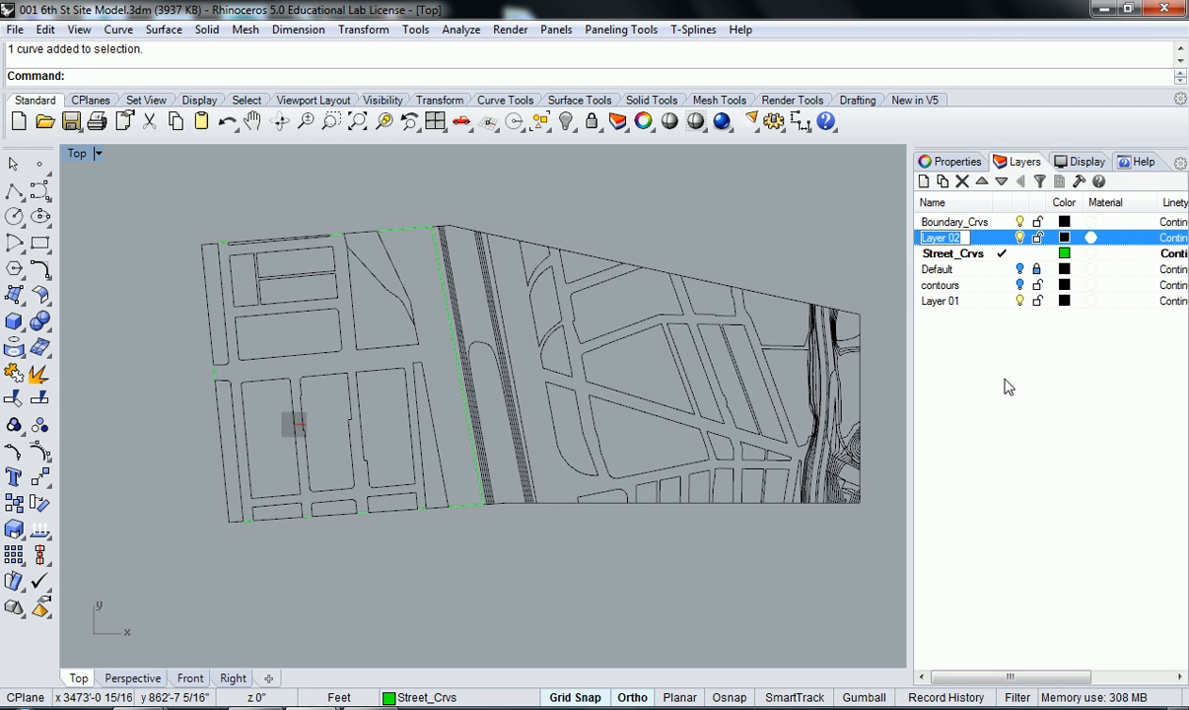
pyautogui.write('P')
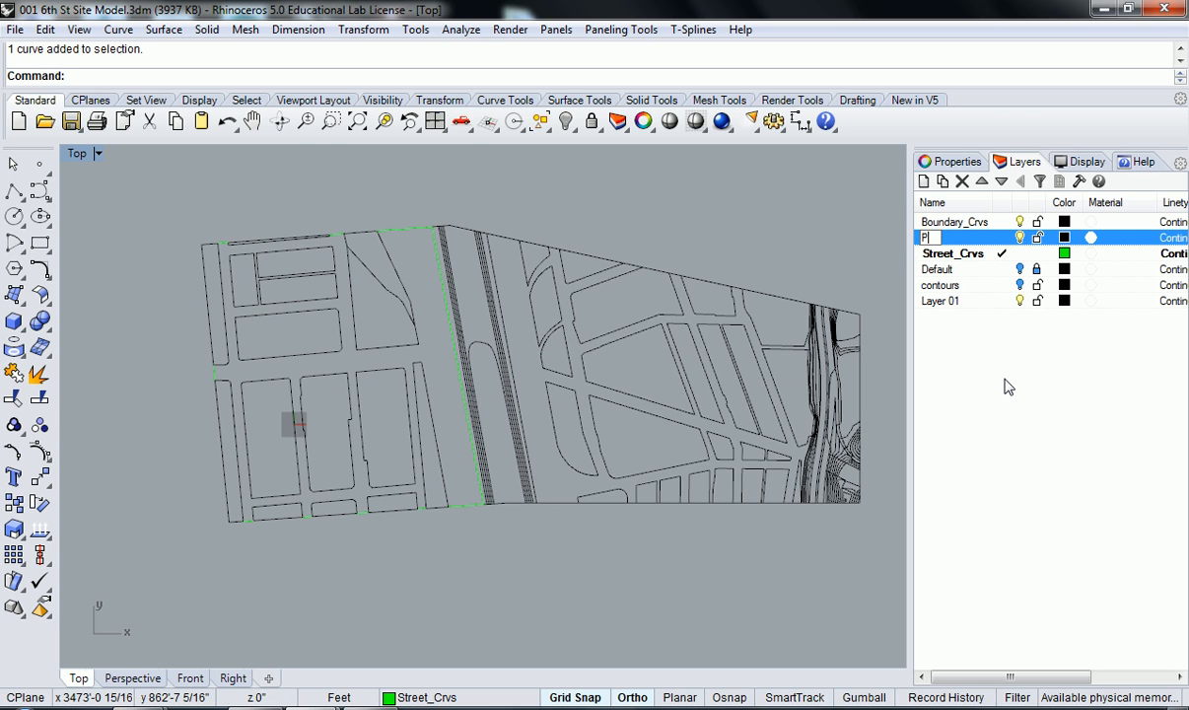
pyautogui.write('arcel_Crvs')
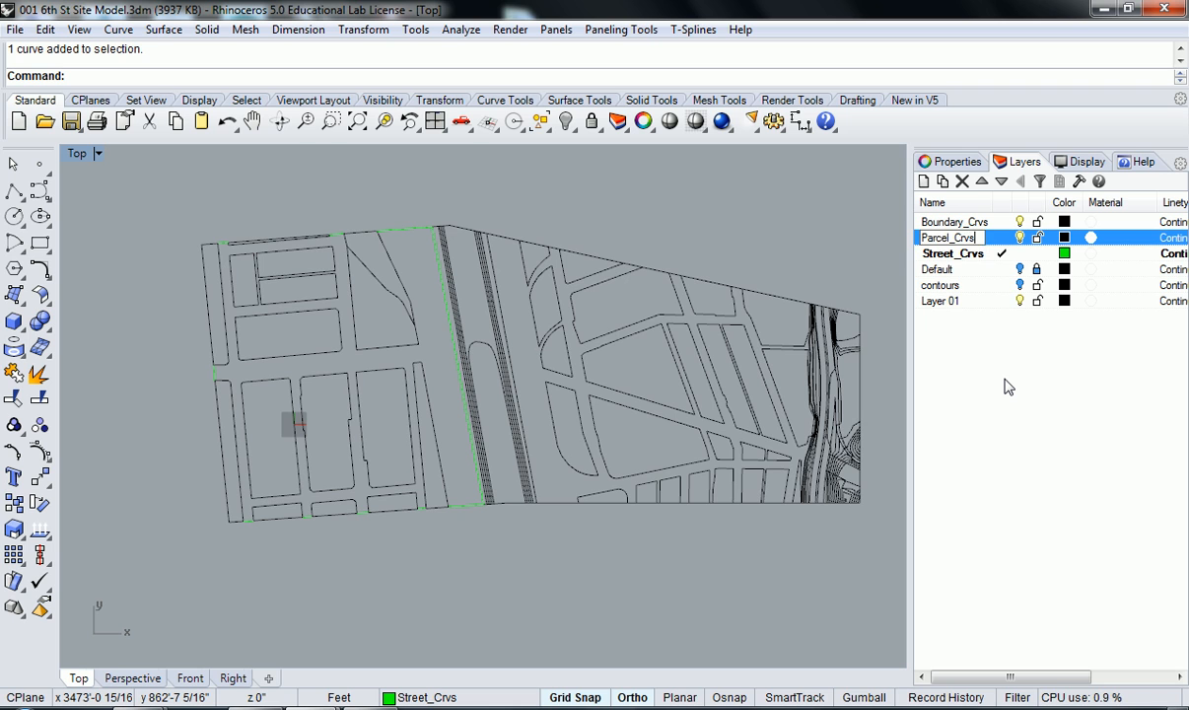
pyautogui.press('Return')
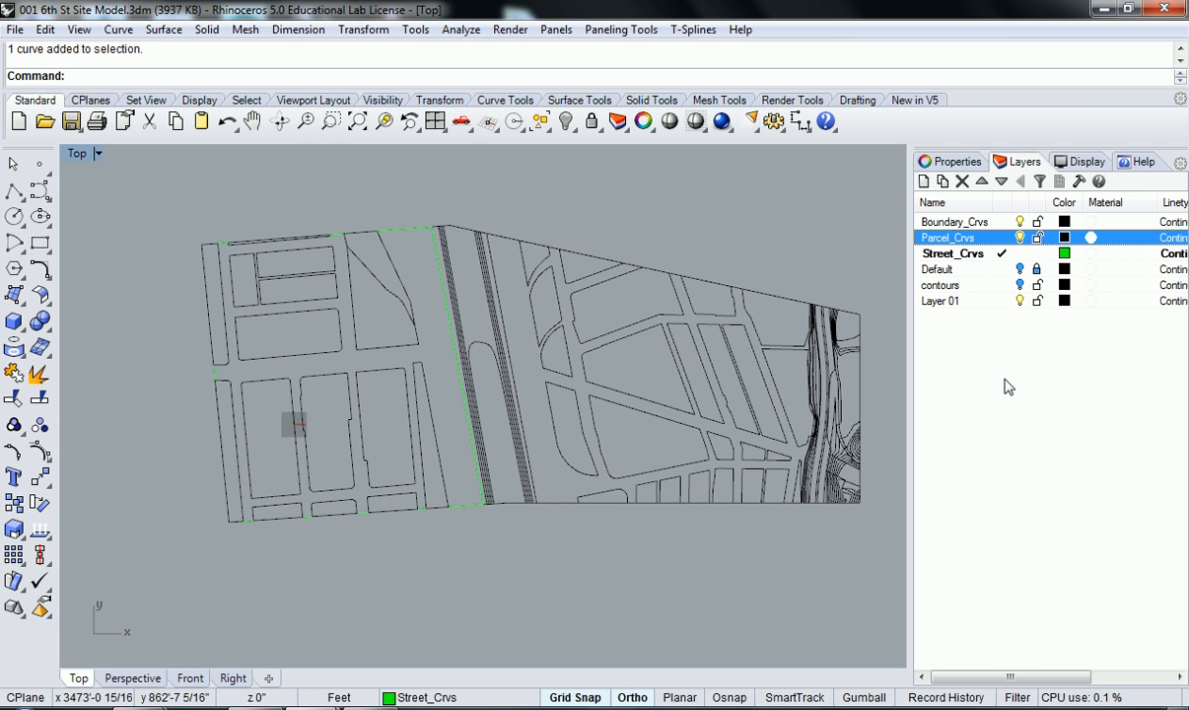
pyautogui.click(1035, 268)
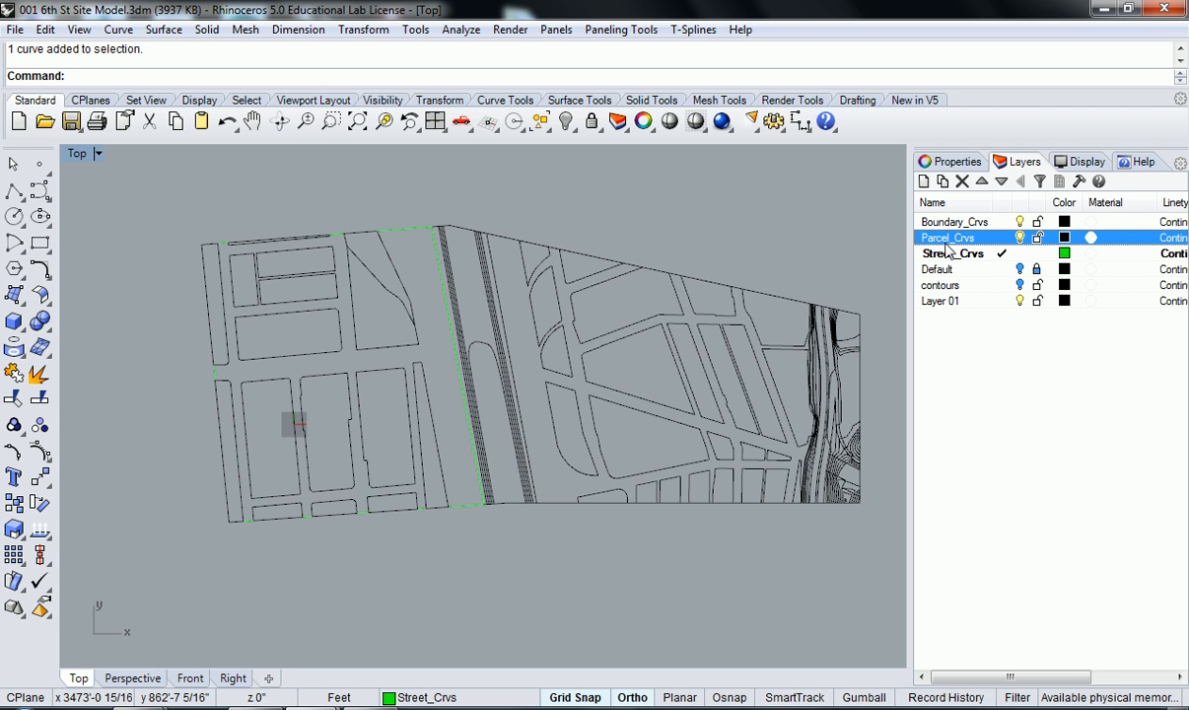
# - Add a layer named River Topo_Crvs below Parcel_Crvs and widen the name column to show its full name
pyautogui.click(924, 182)
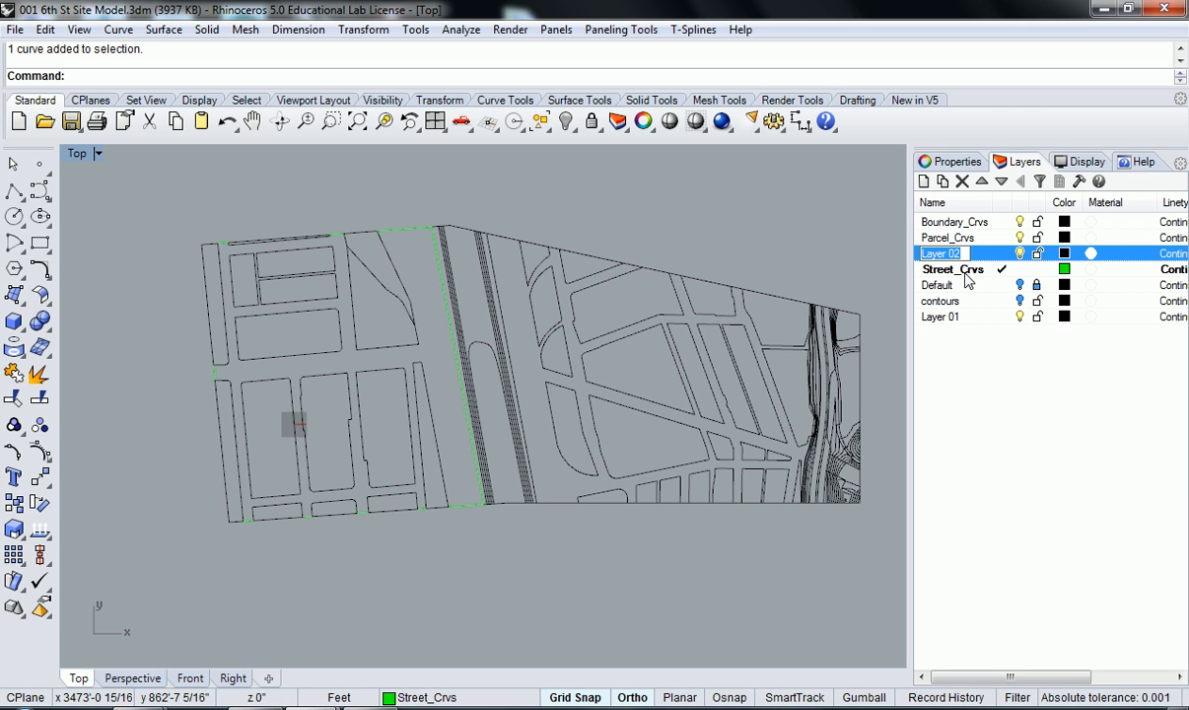
pyautogui.write('Rive')
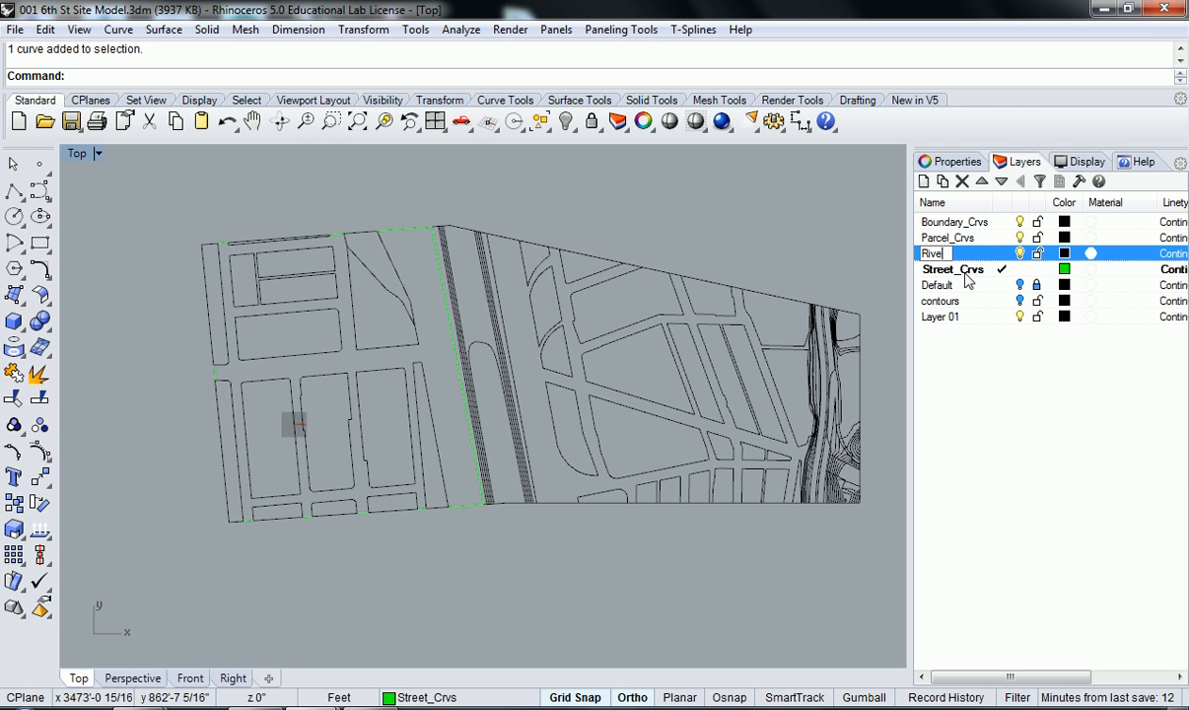
pyautogui.write('r Topo_Crvs')
pyautogui.press('Return')
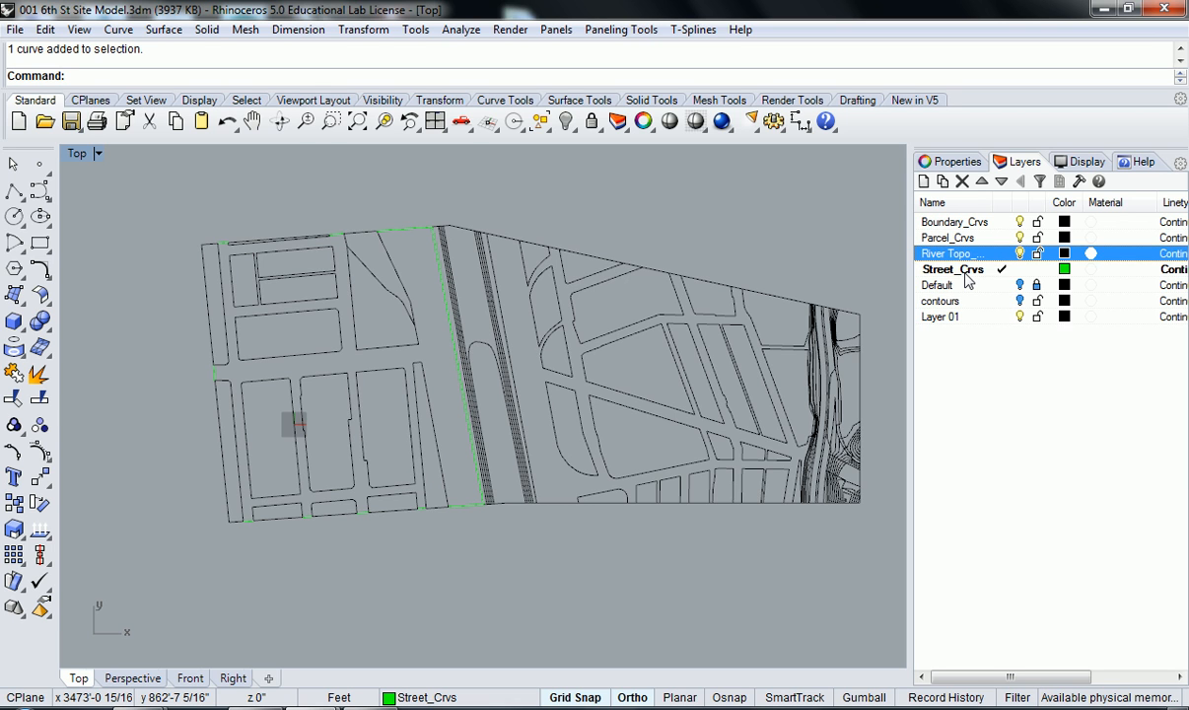
pyautogui.moveTo(989, 203); pyautogui.dragTo(1007, 205)
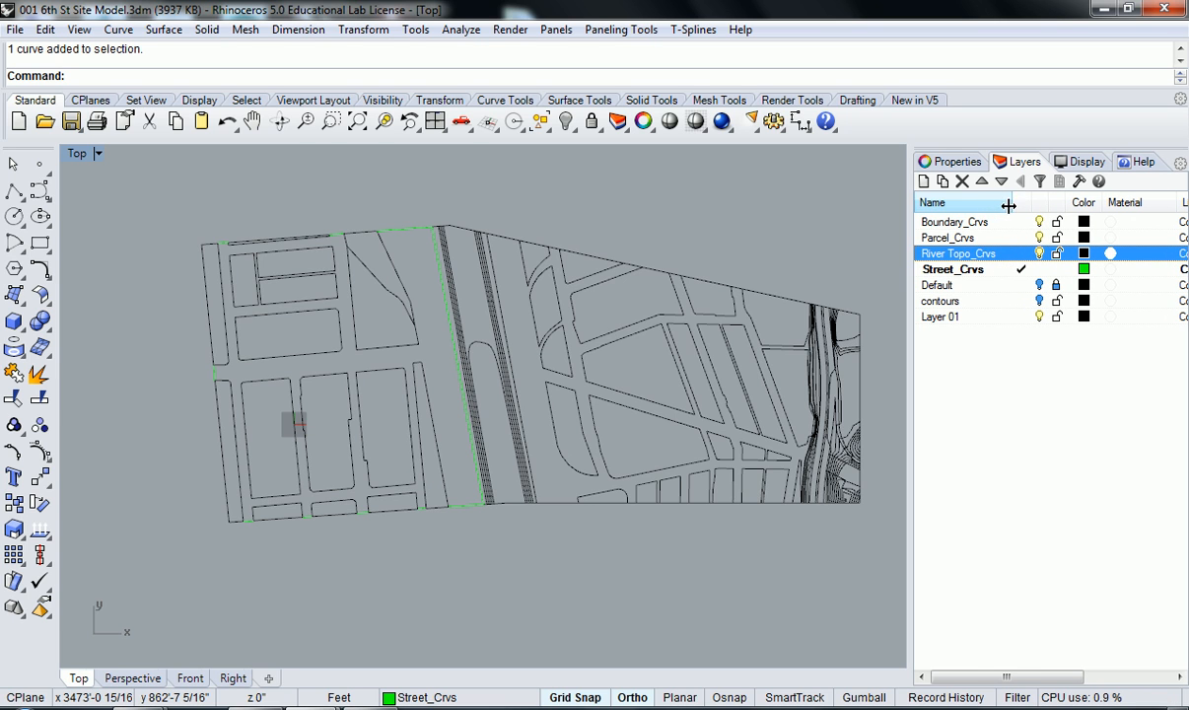
# - Add a layer named Landscape Topo_Crvs below River Topo_Crvs and enlarge the layer list so the full name fits
pyautogui.click(924, 183)
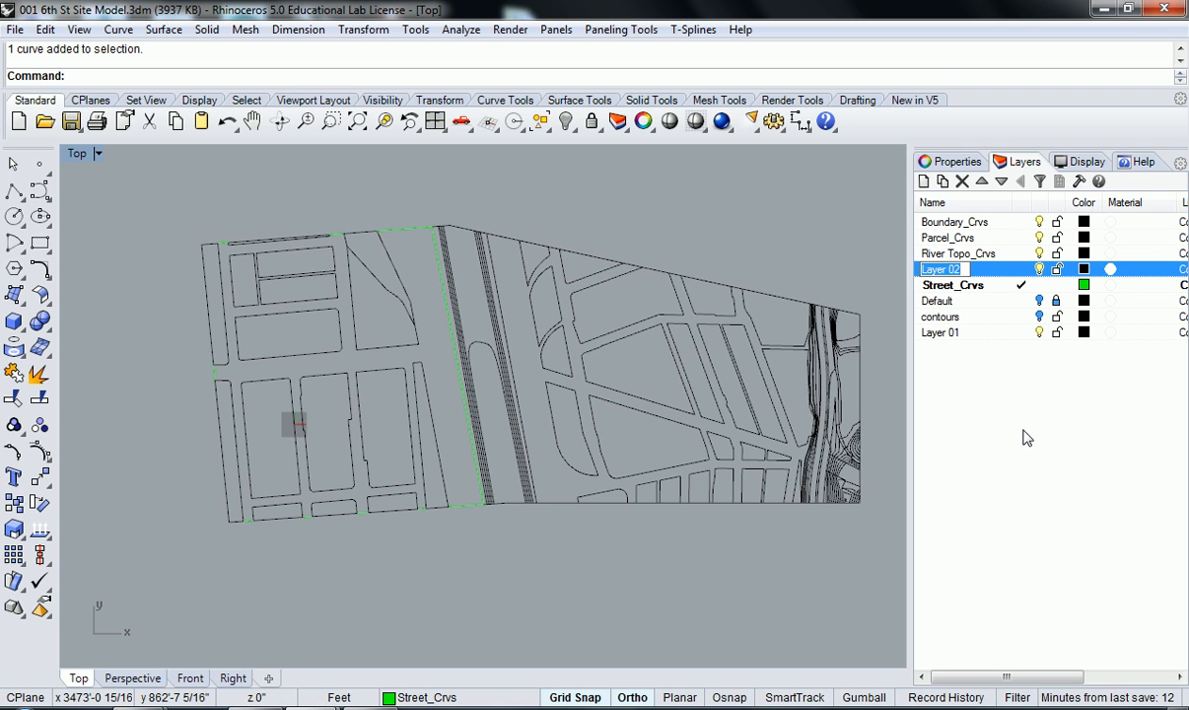
pyautogui.write('Landscape Topo')
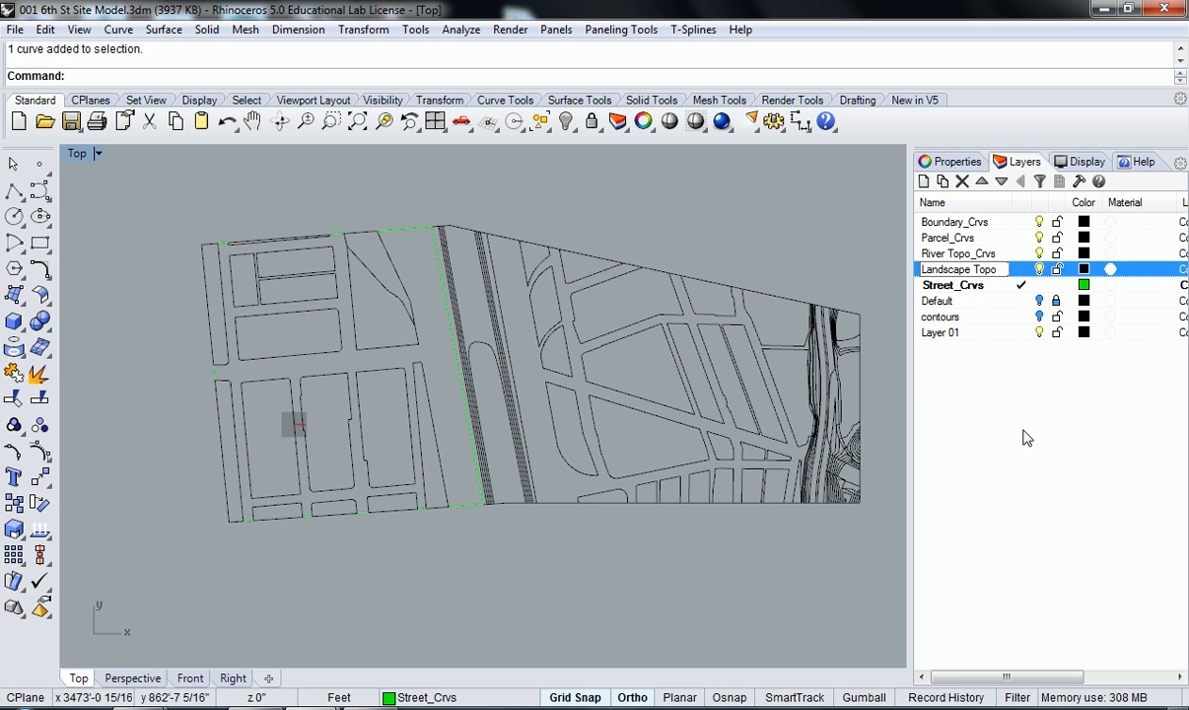
pyautogui.write('_Crvs')
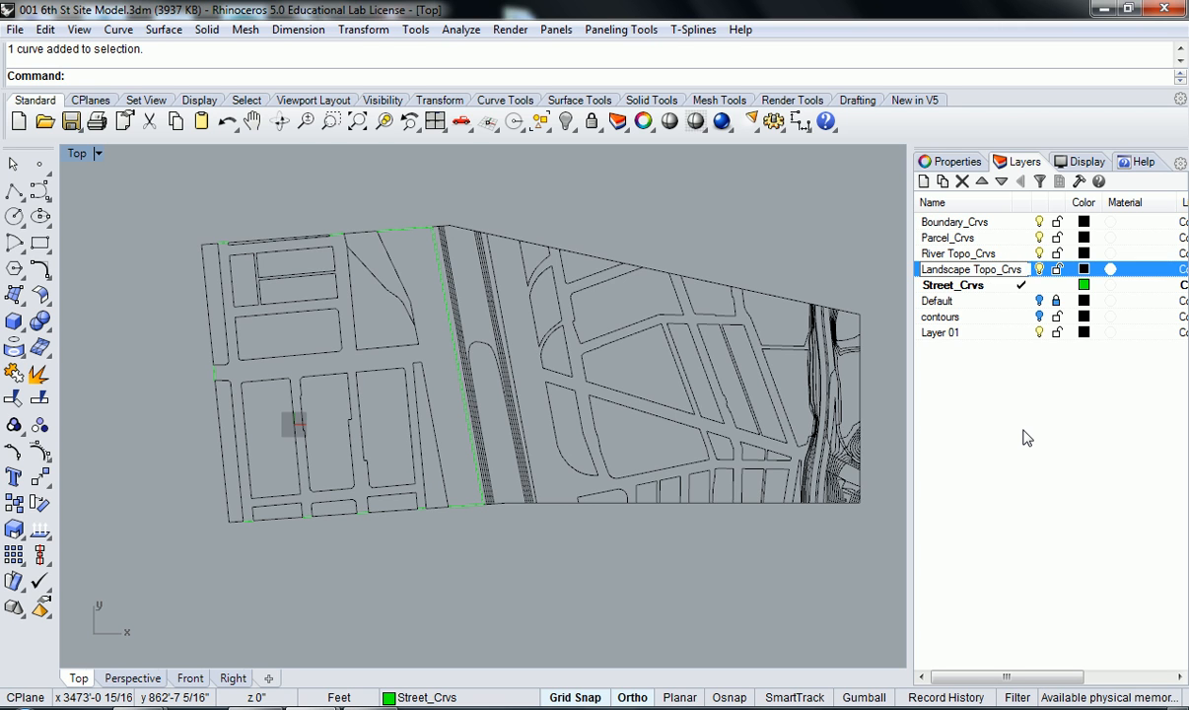
pyautogui.press('Return')
pyautogui.moveTo(1008, 202); pyautogui.dragTo(1040, 202)
pyautogui.moveTo(912, 235); pyautogui.dragTo(877, 242)
pyautogui.click(971, 360)
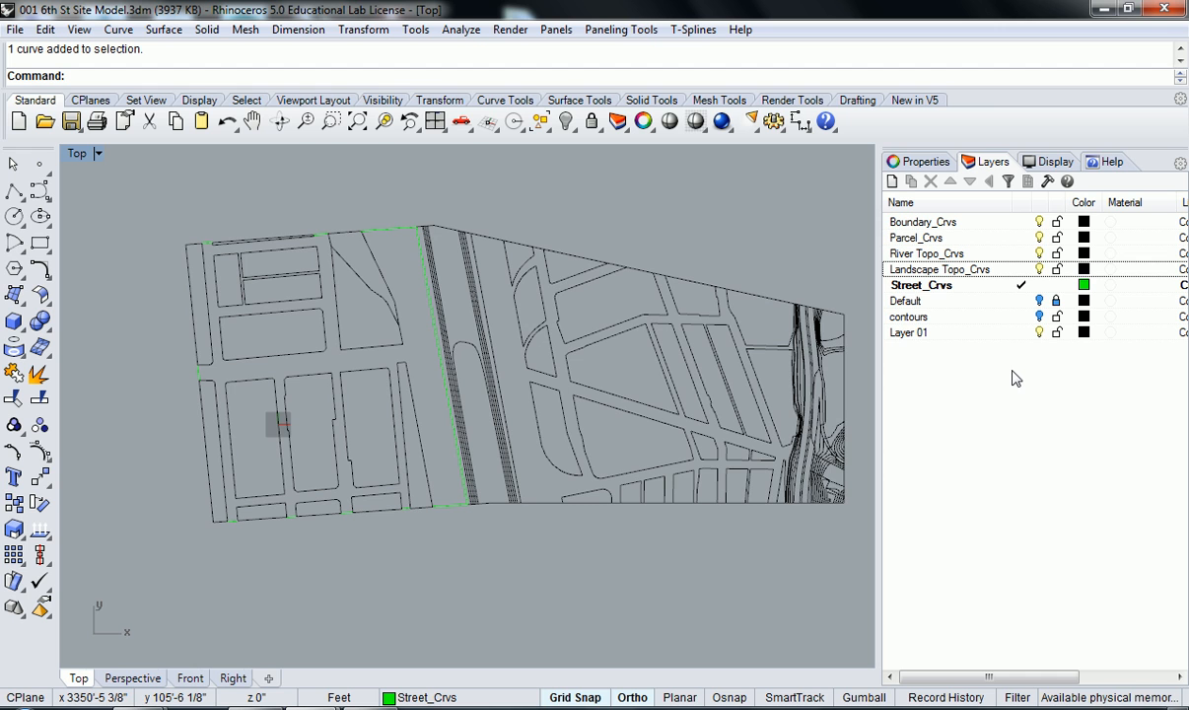
# - Move the outer site boundary curve to the Boundary_Crvs layer and set that layer's color to Red
pyautogui.click(486, 245)
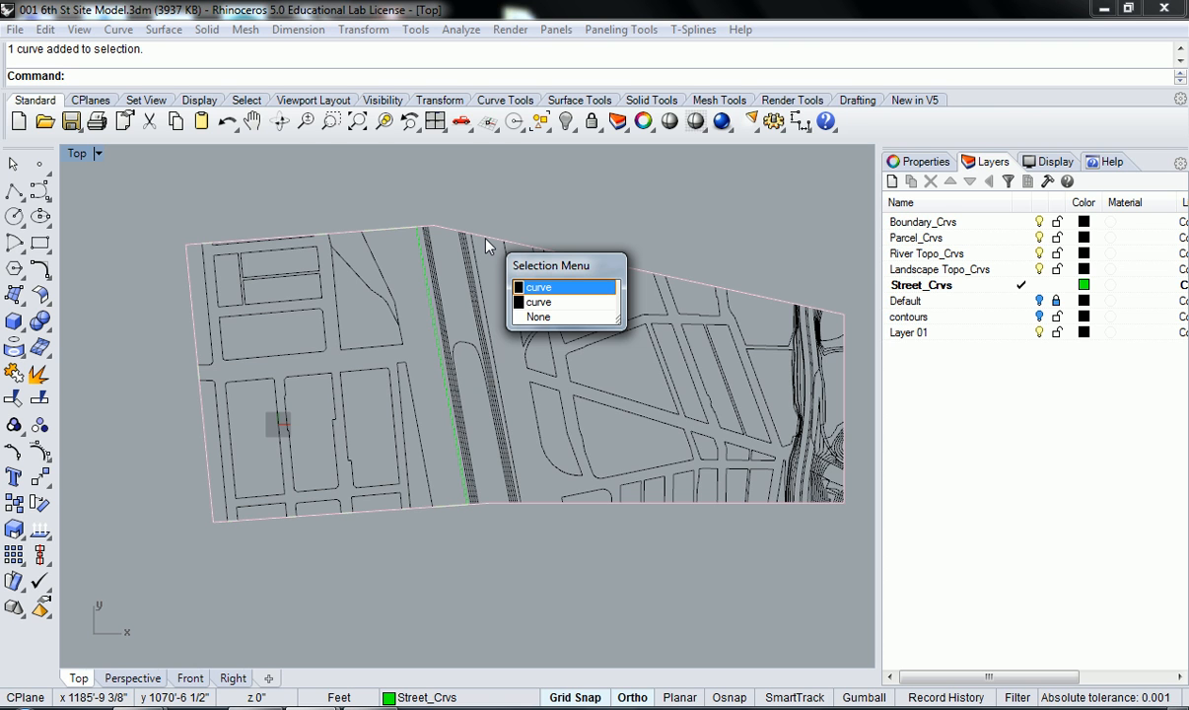
pyautogui.click(538, 287)
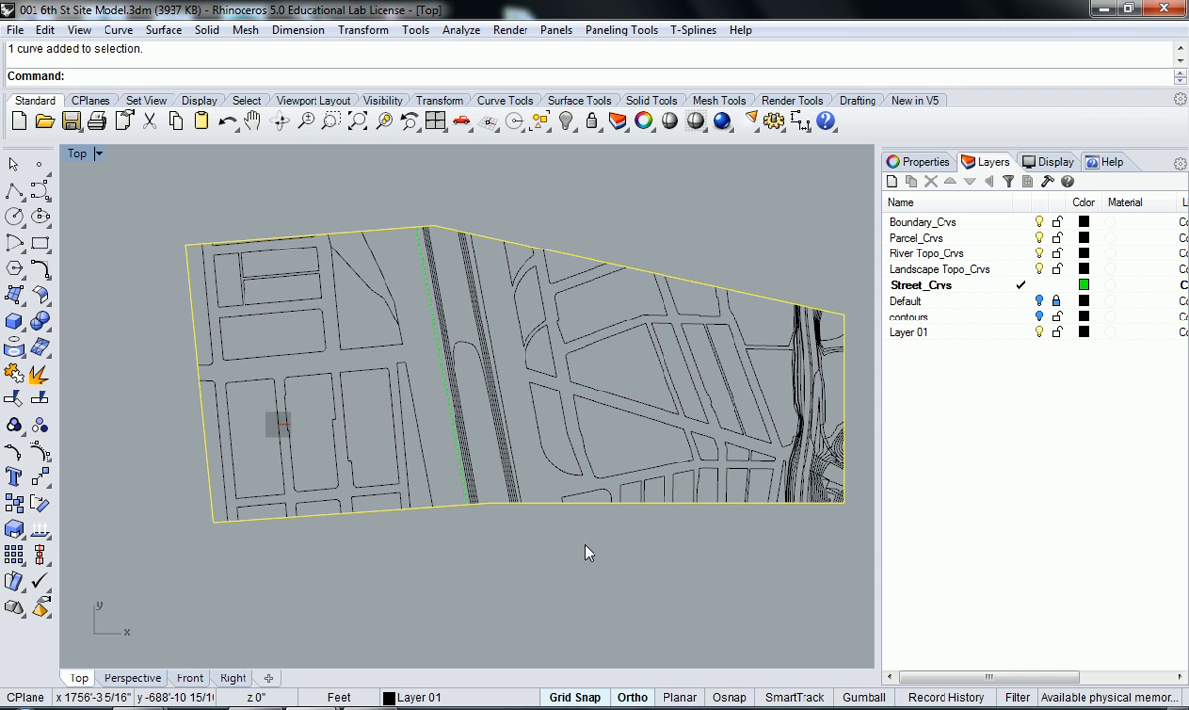
pyautogui.click(945, 224)
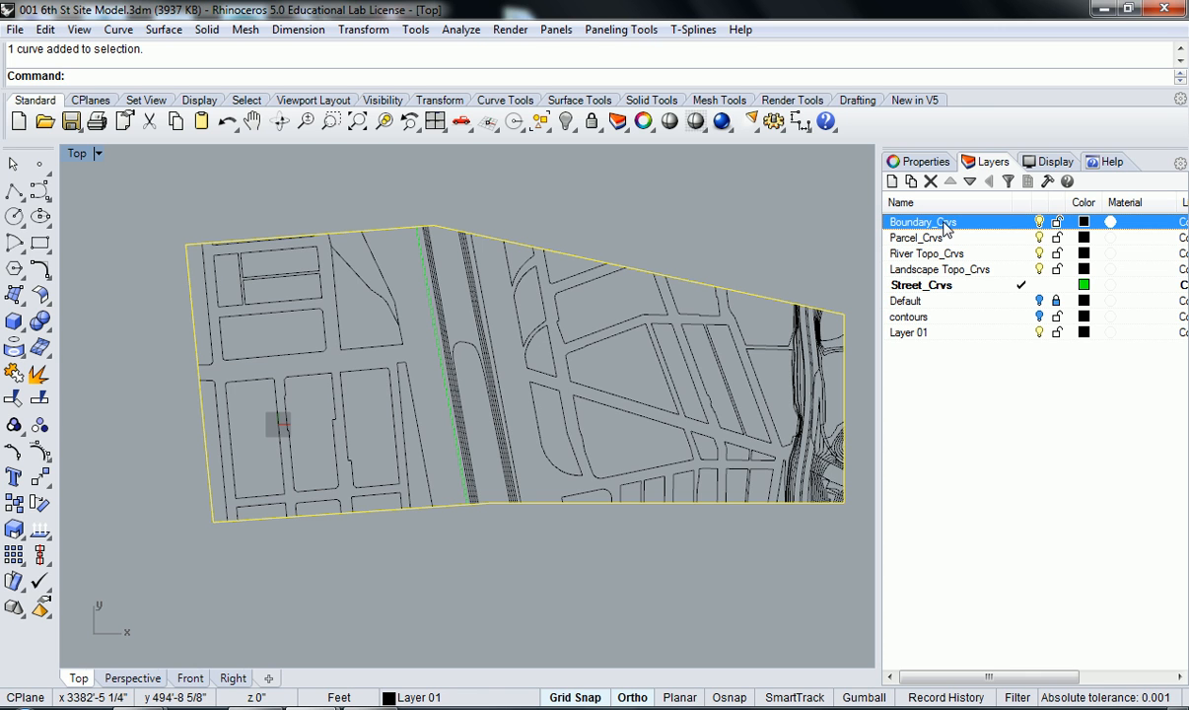
pyautogui.rightClick(944, 225)
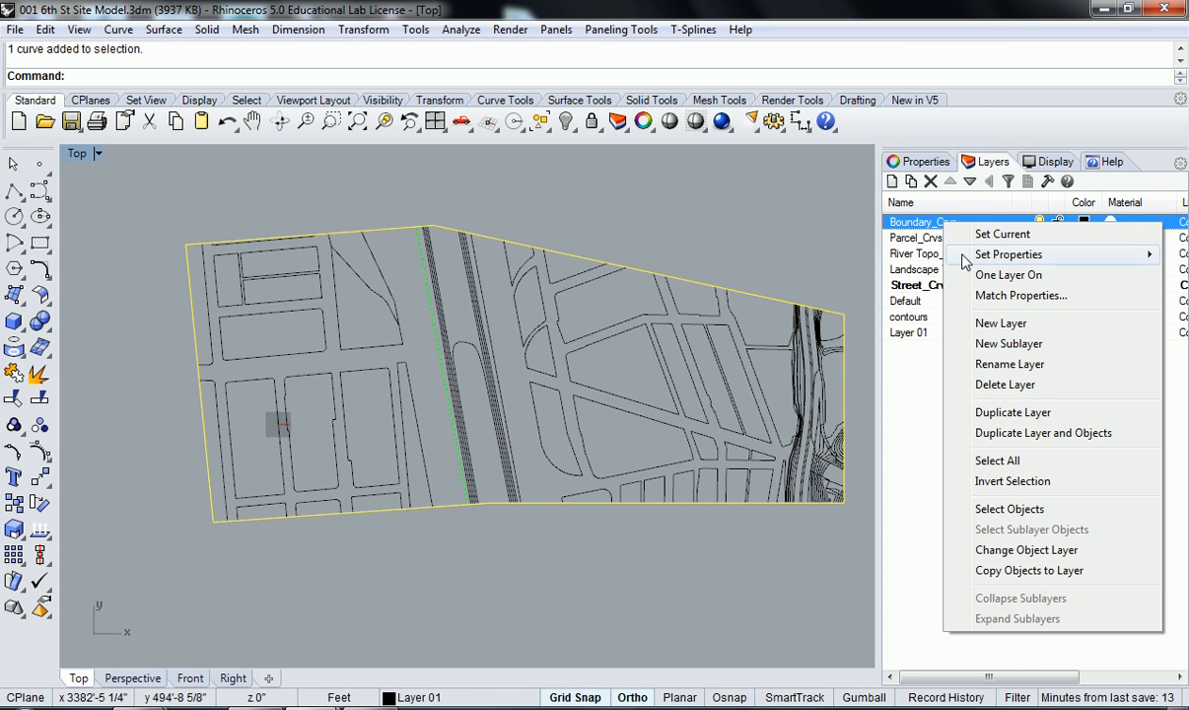
pyautogui.click(1029, 550)
pyautogui.click(713, 541)
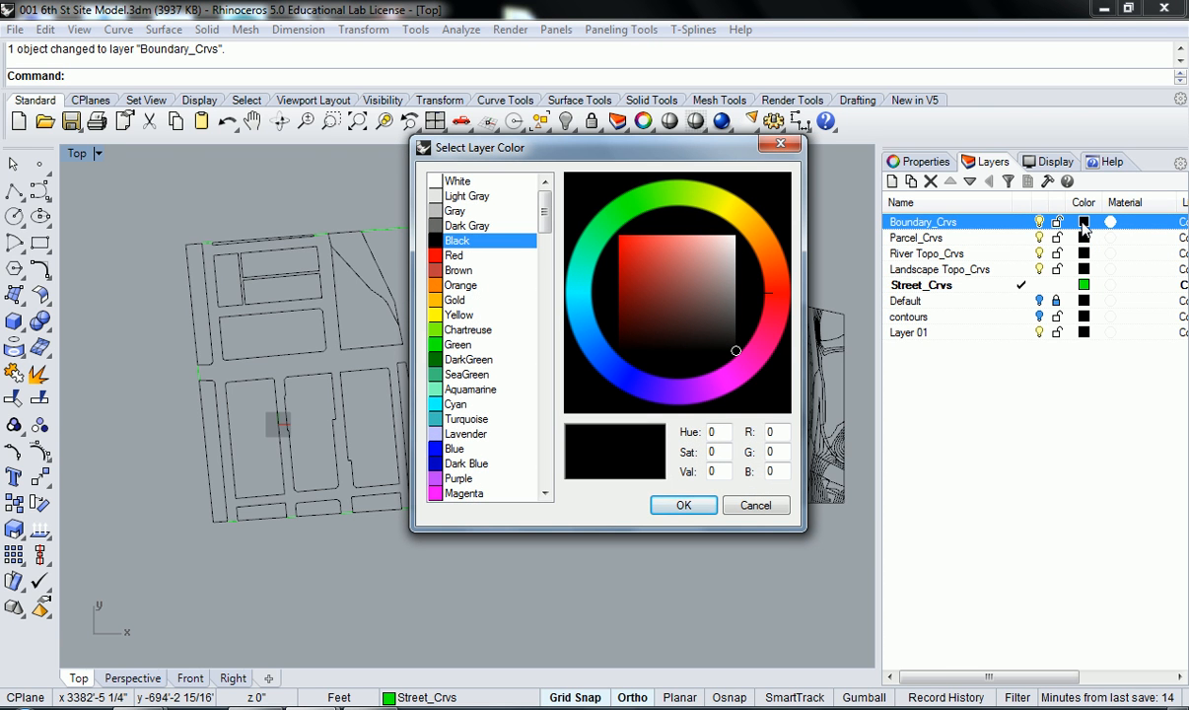
pyautogui.click(460, 257)
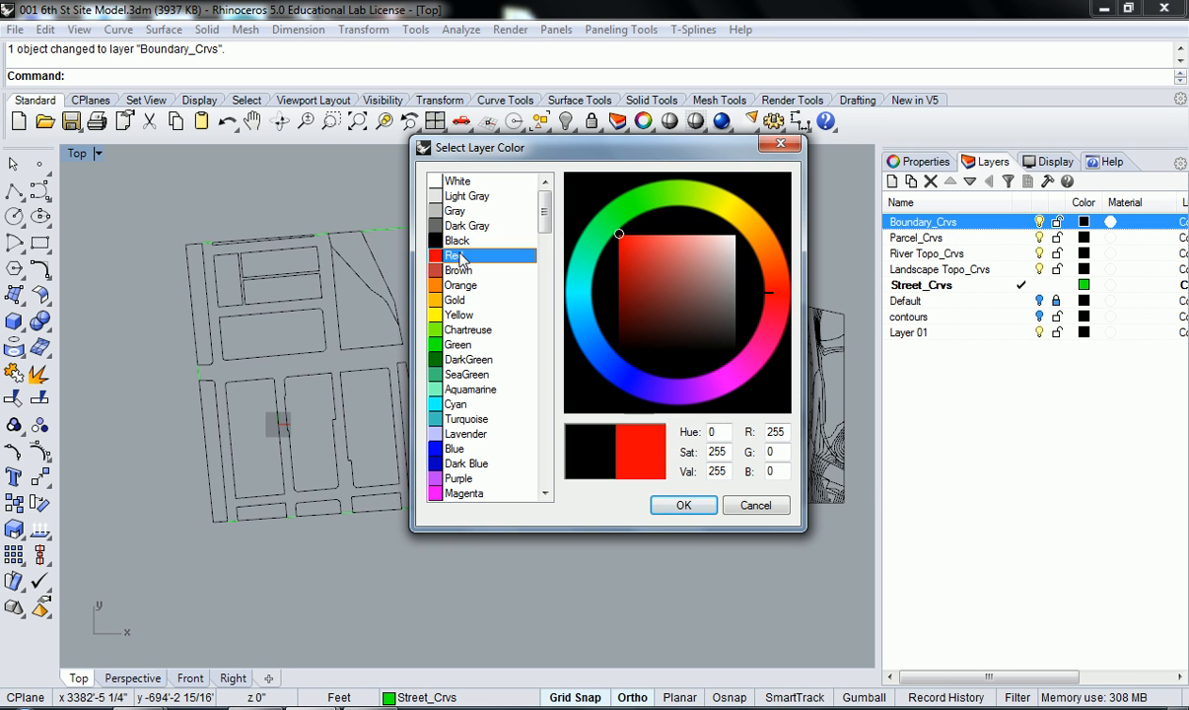
pyautogui.click(681, 505)
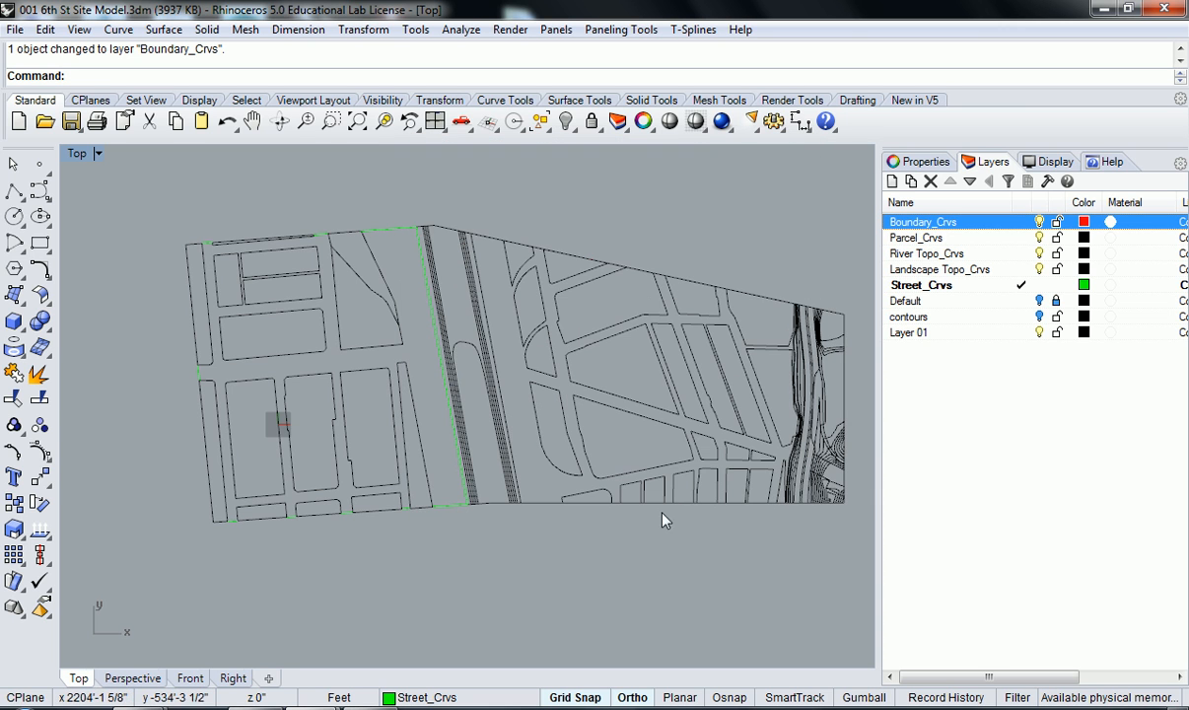
# - Switch Layer 01 off and on to examine the site boundary curve by itself
pyautogui.click(1038, 333)
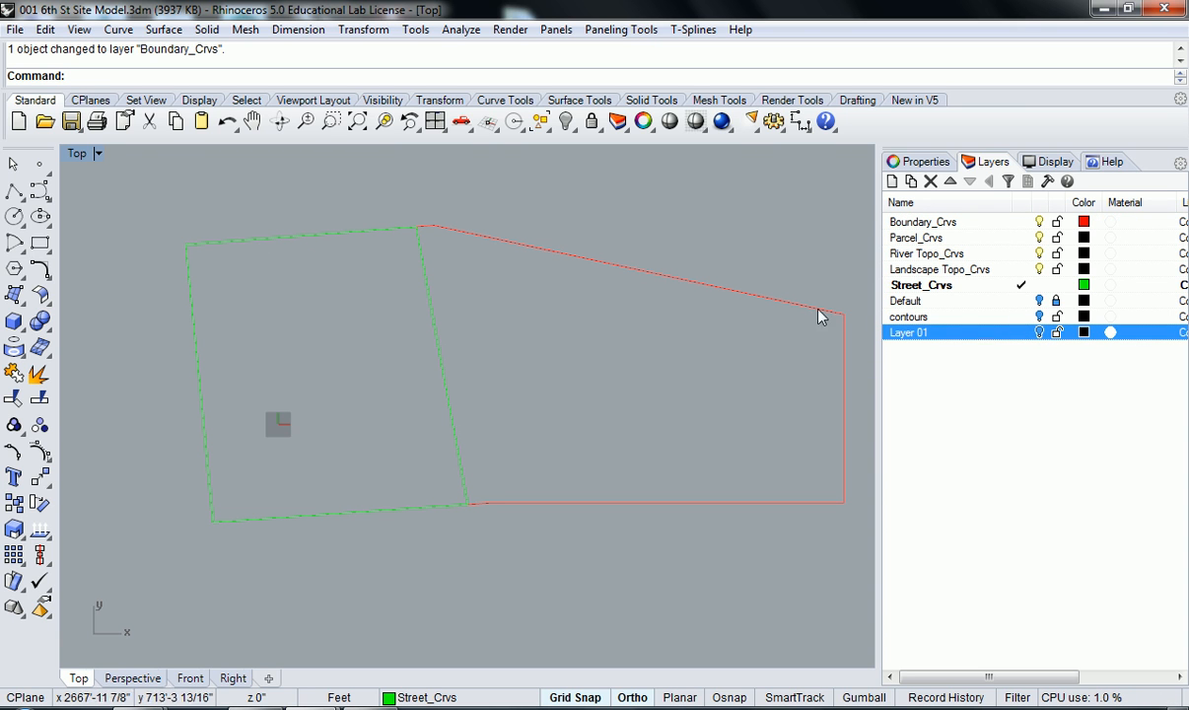
pyautogui.click(1039, 334)
pyautogui.click(1039, 333)
pyautogui.click(1040, 333)
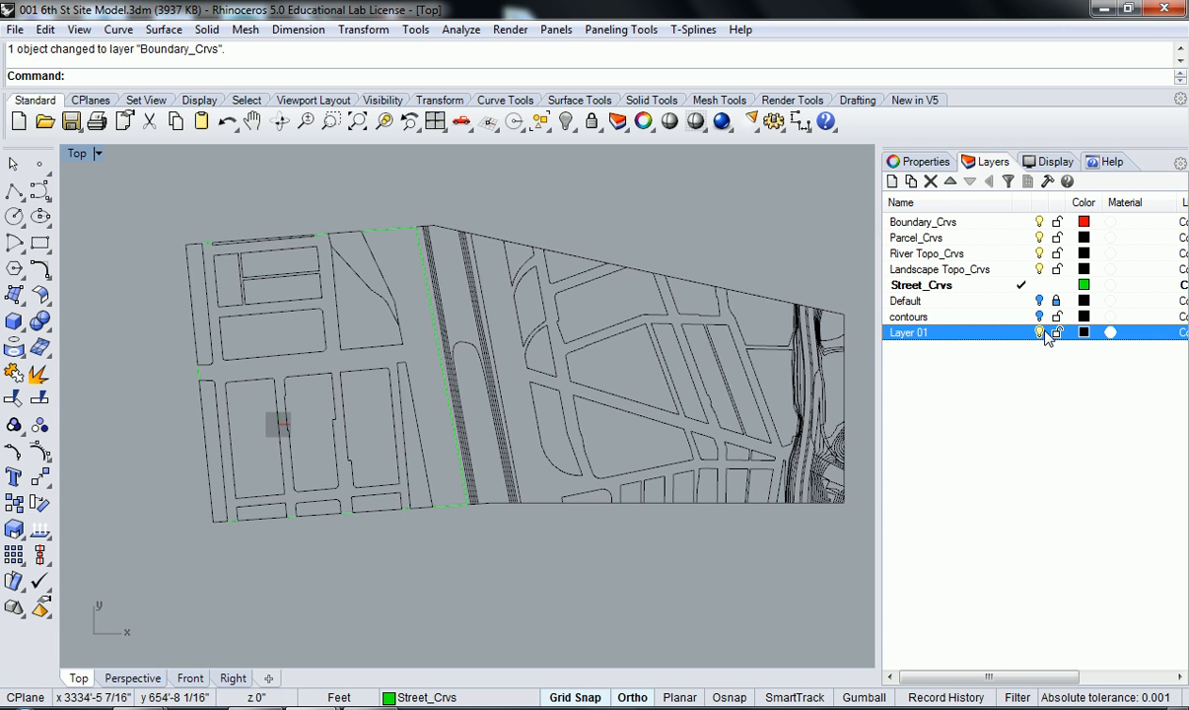
pyautogui.click(1039, 334)
pyautogui.click(736, 293)
pyautogui.click(680, 376)
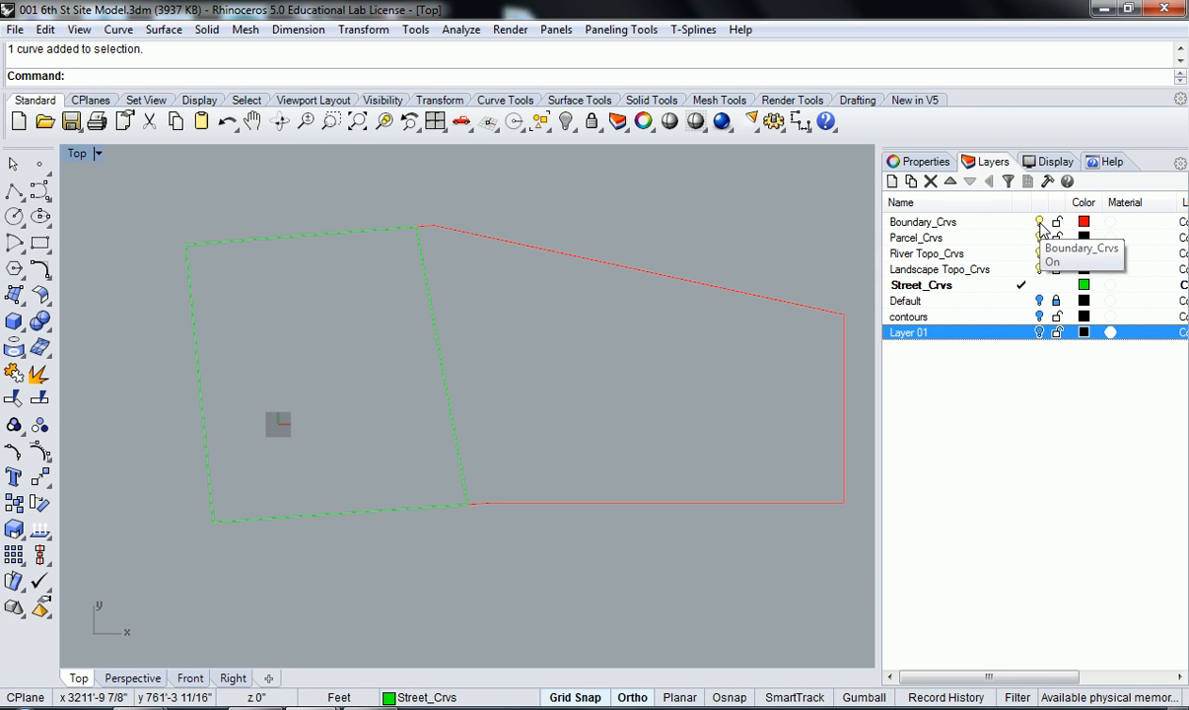
# - Hide Boundary_Crvs and, with Layer 01 back on, move the large closed outline enclosing the blocks west of the river to Street_Crvs
pyautogui.click(1040, 223)
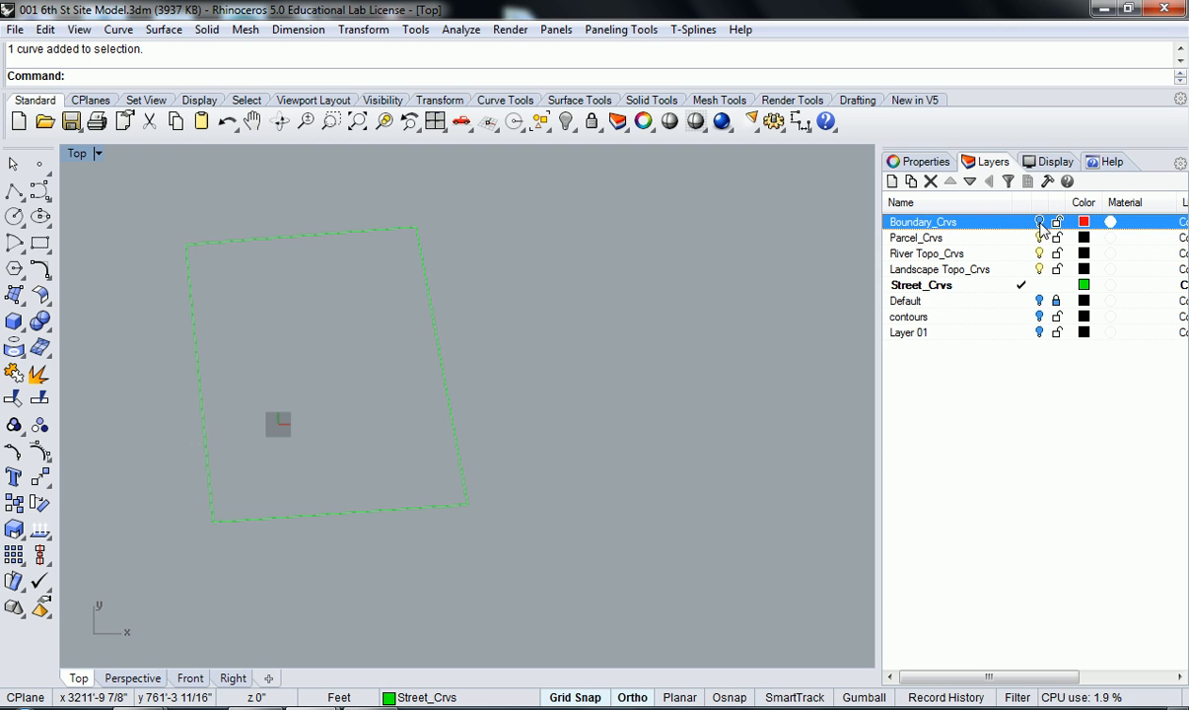
pyautogui.click(1039, 334)
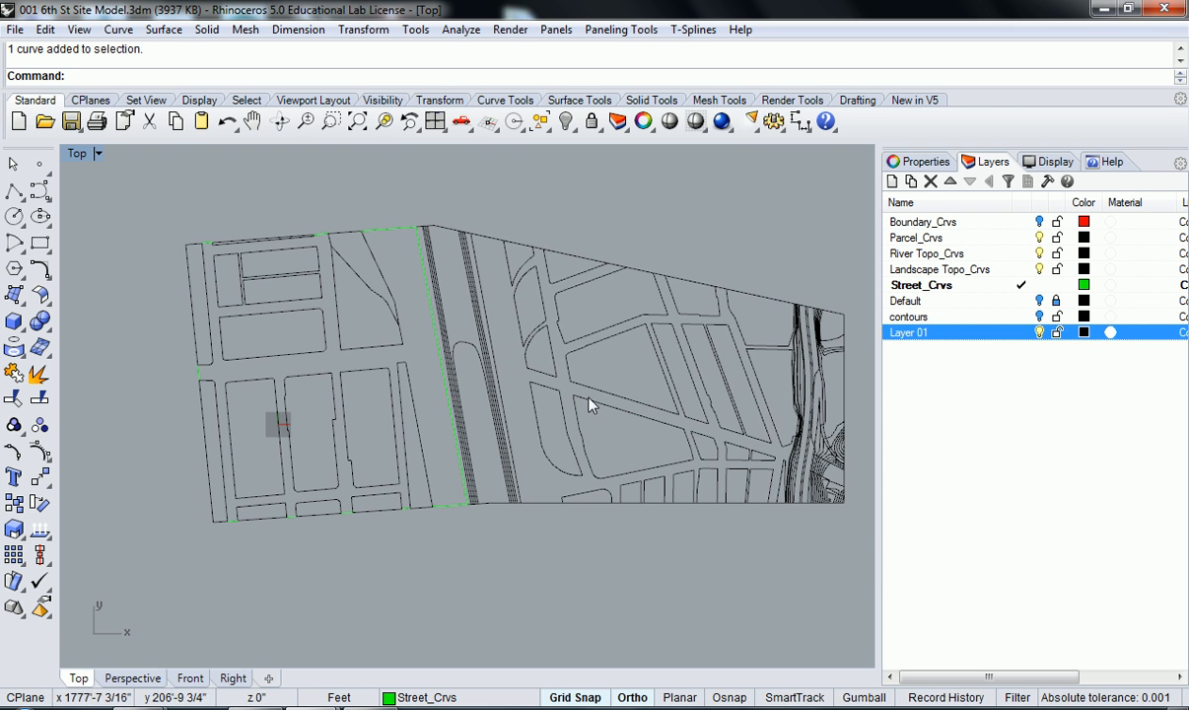
pyautogui.click(484, 244)
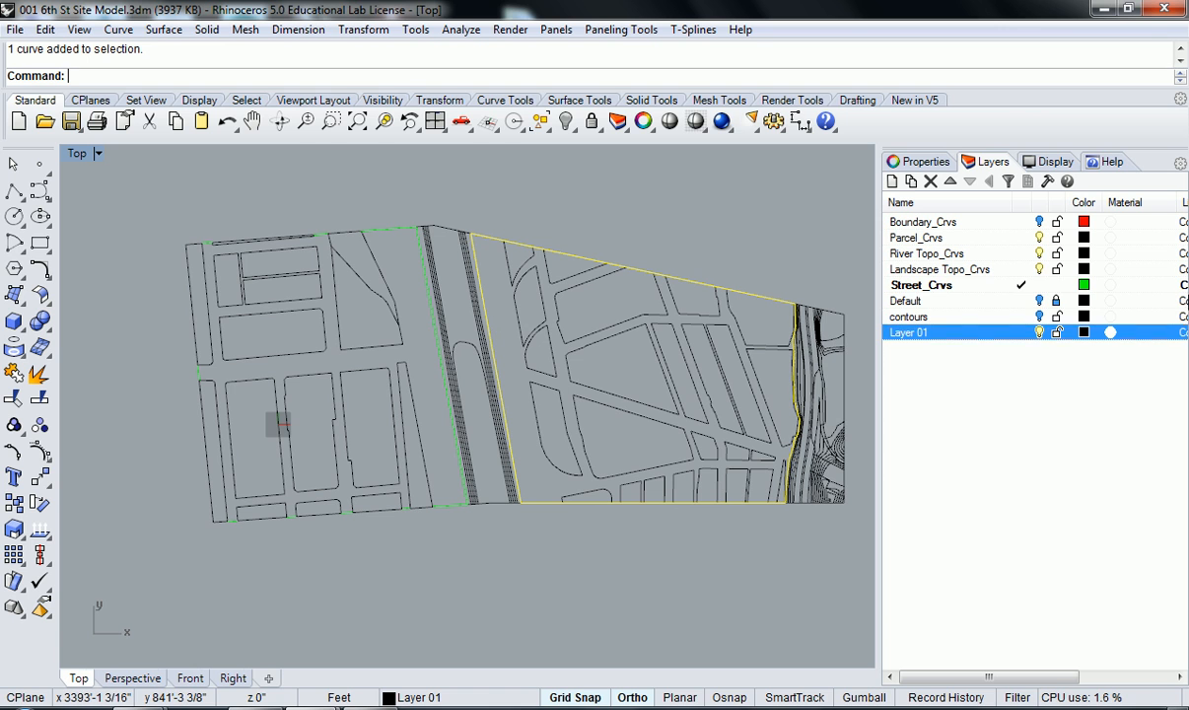
pyautogui.rightClick(935, 286)
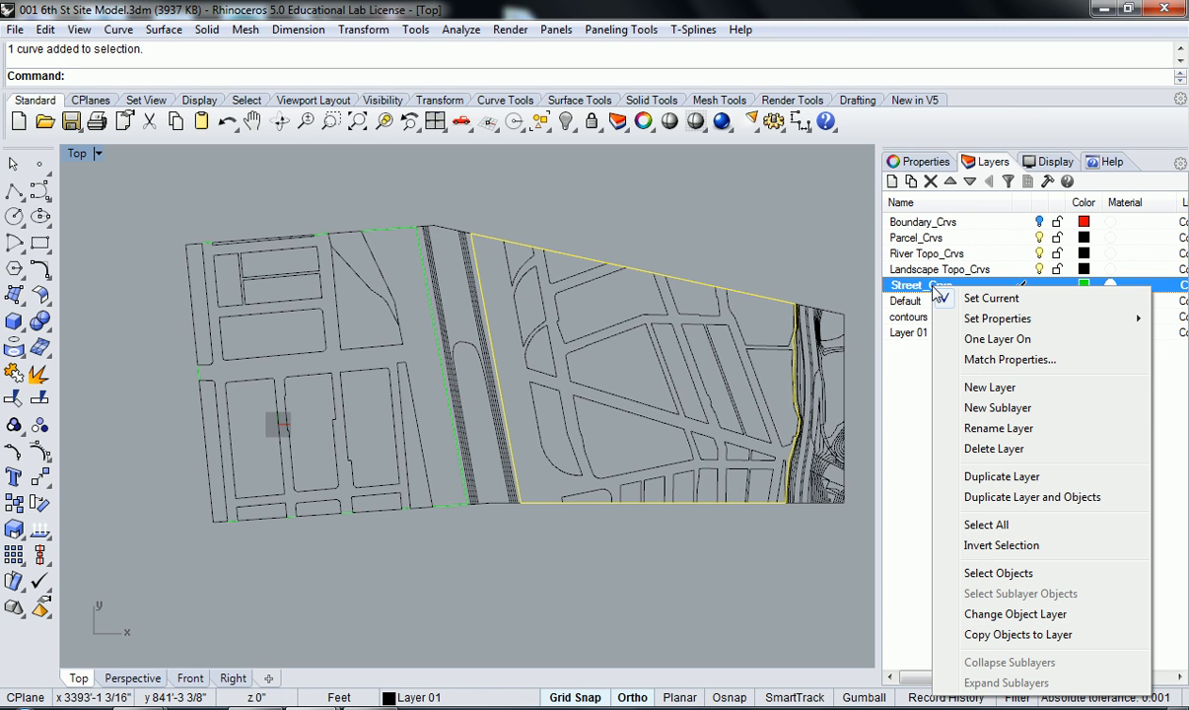
pyautogui.click(1040, 615)
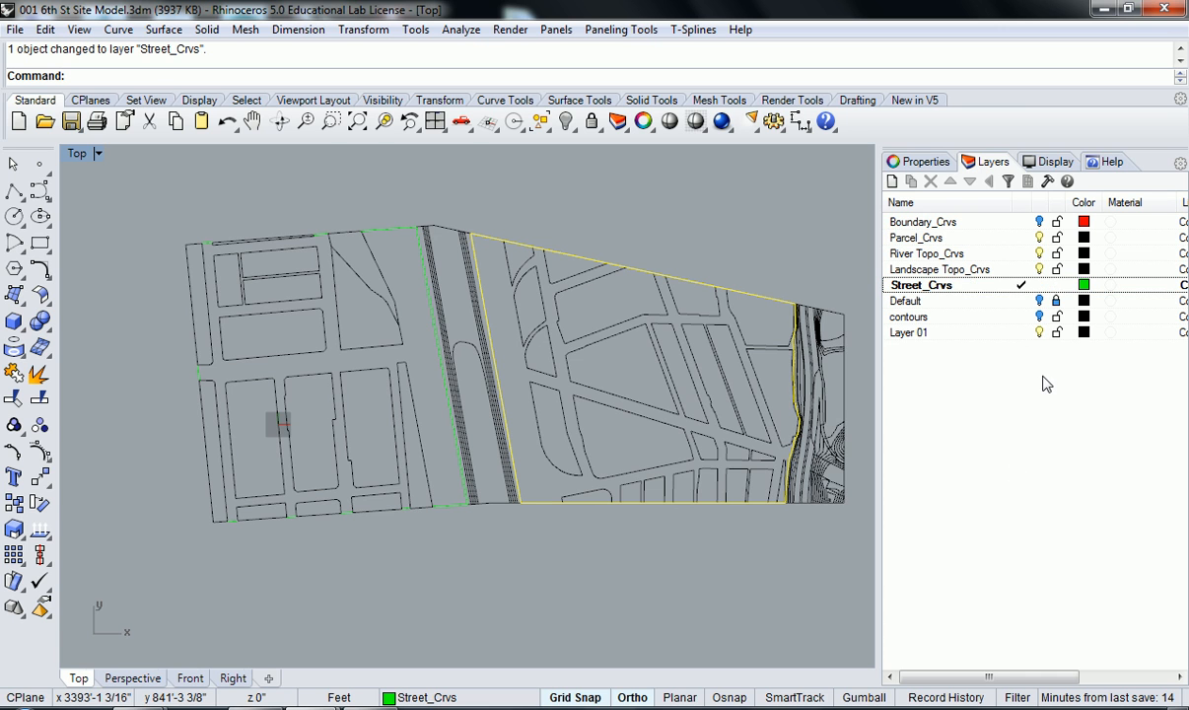
# - Hide Layer 01 to examine the two Street_Crvs outlines by themselves, and show Layer 01 again
pyautogui.click(1040, 333)
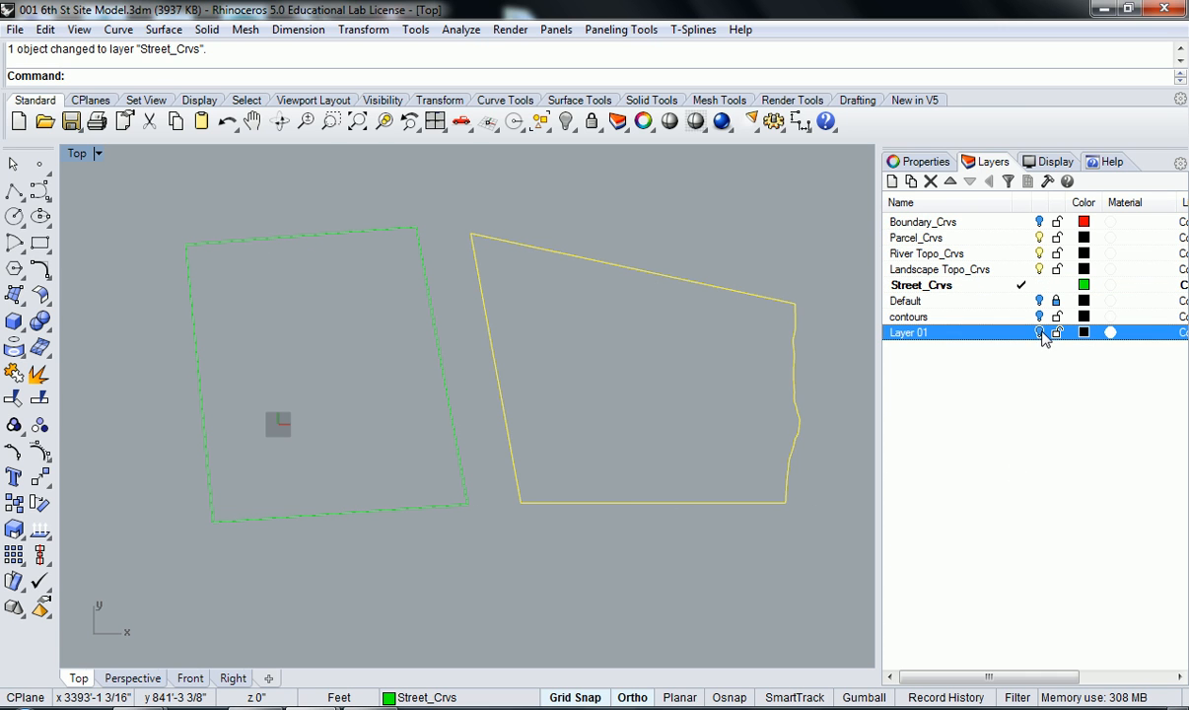
pyautogui.click(682, 407)
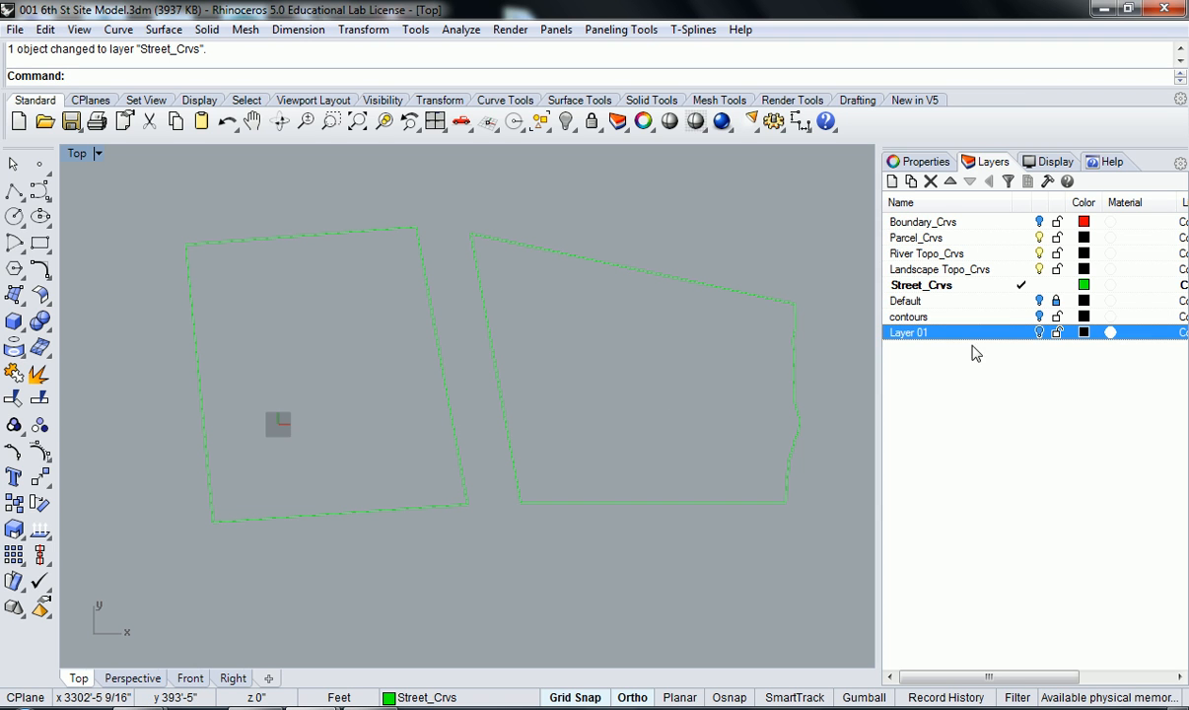
pyautogui.click(1040, 332)
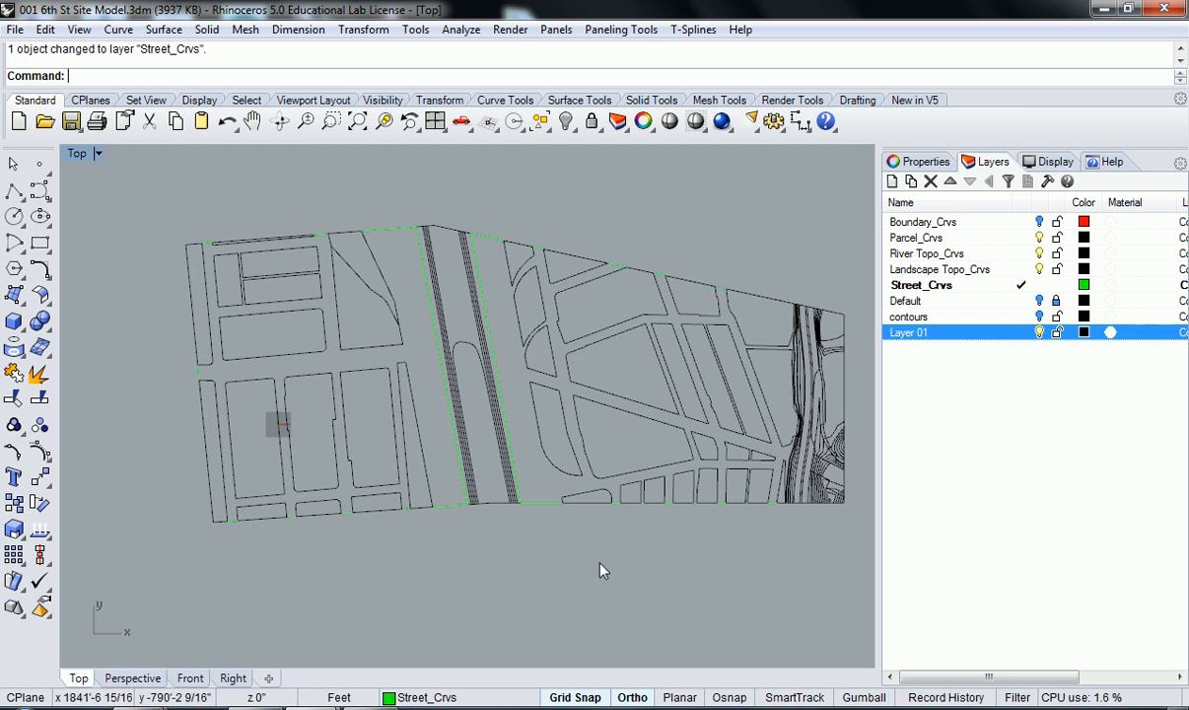
pyautogui.press('Left')
pyautogui.press('Down')
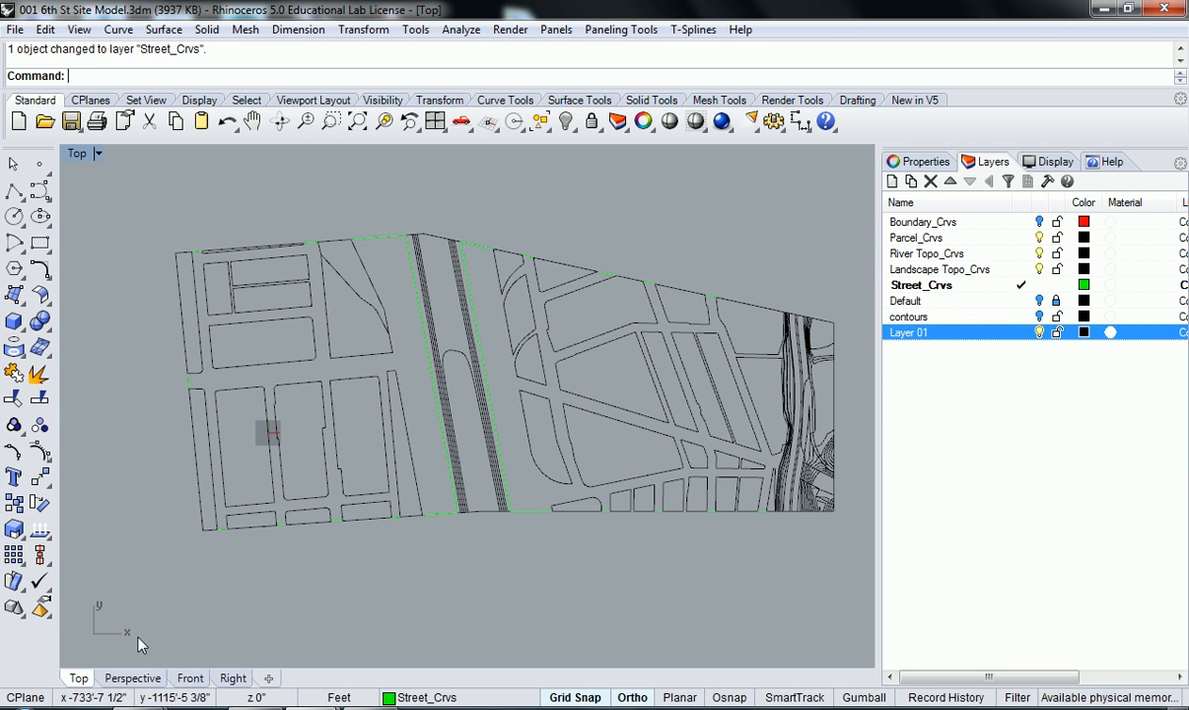
# - Set the Parcel_Crvs layer color to Turquoise and the River Topo_Crvs layer color to Orange
pyautogui.click(1083, 238)
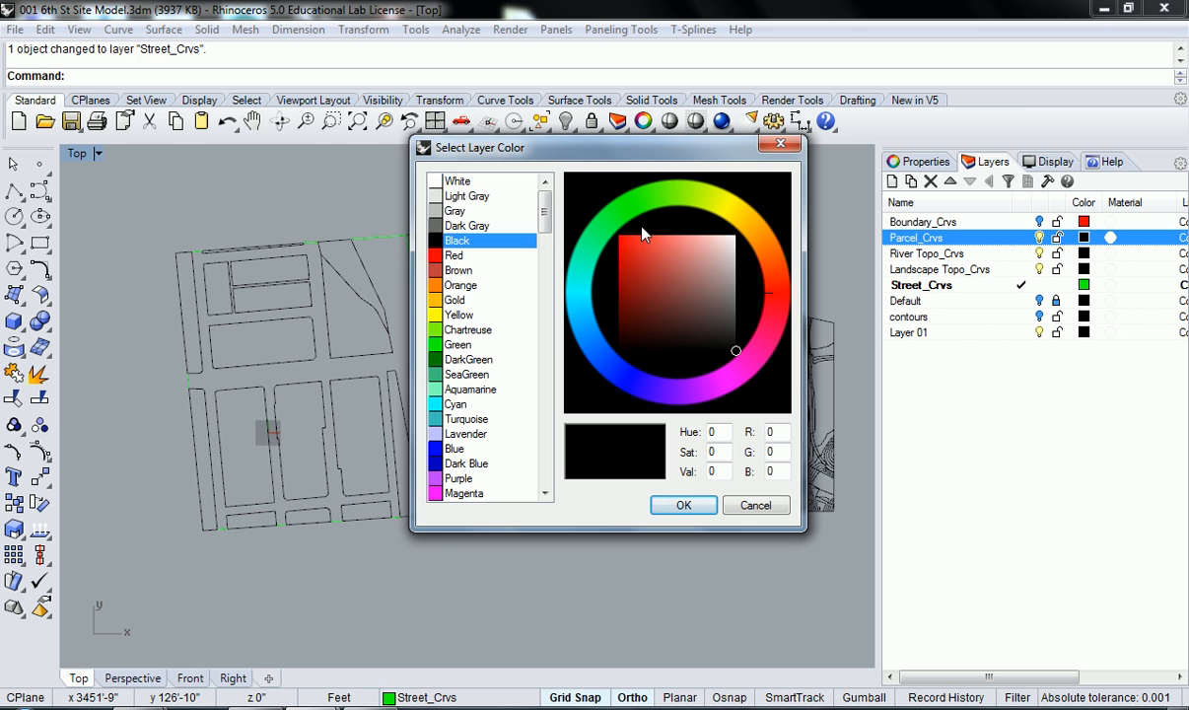
pyautogui.click(466, 420)
pyautogui.doubleClick(465, 420)
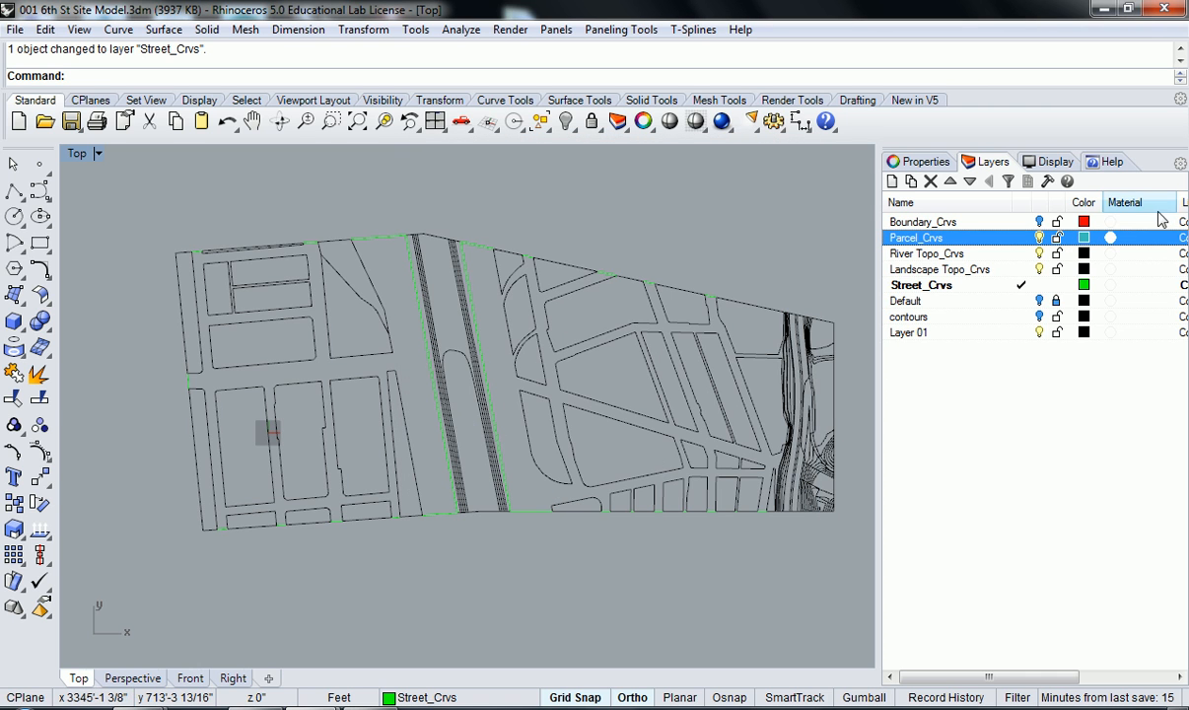
pyautogui.click(1084, 254)
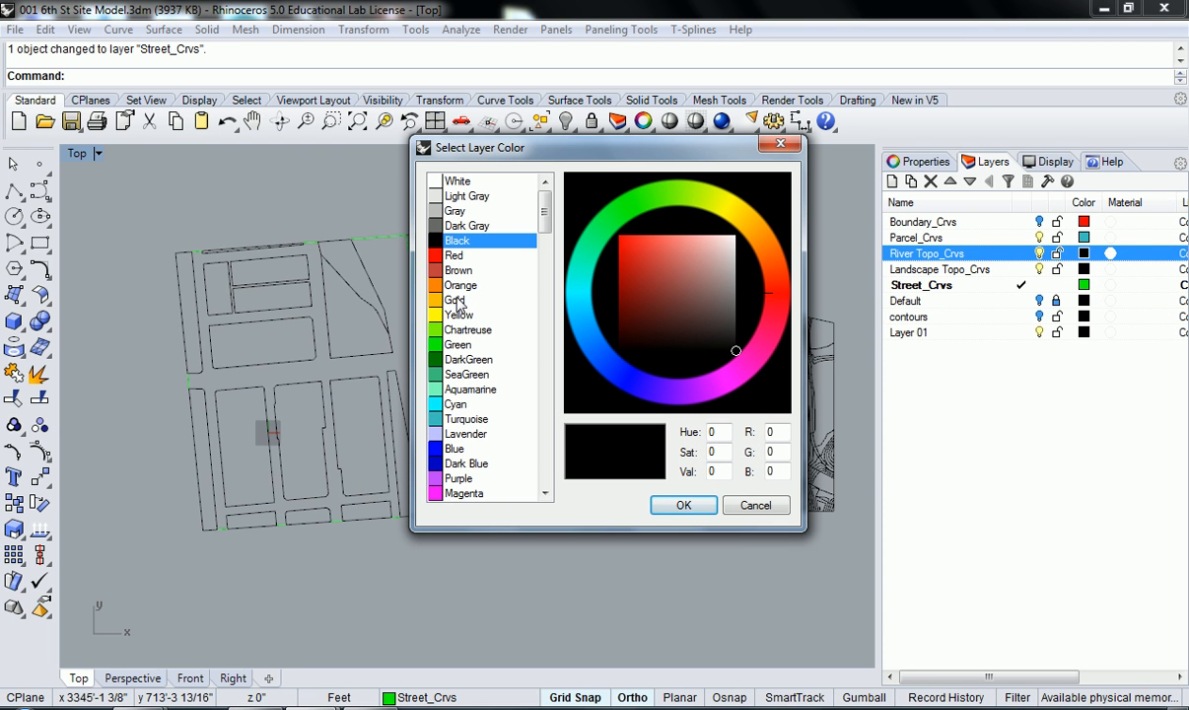
pyautogui.click(458, 286)
pyautogui.click(708, 506)
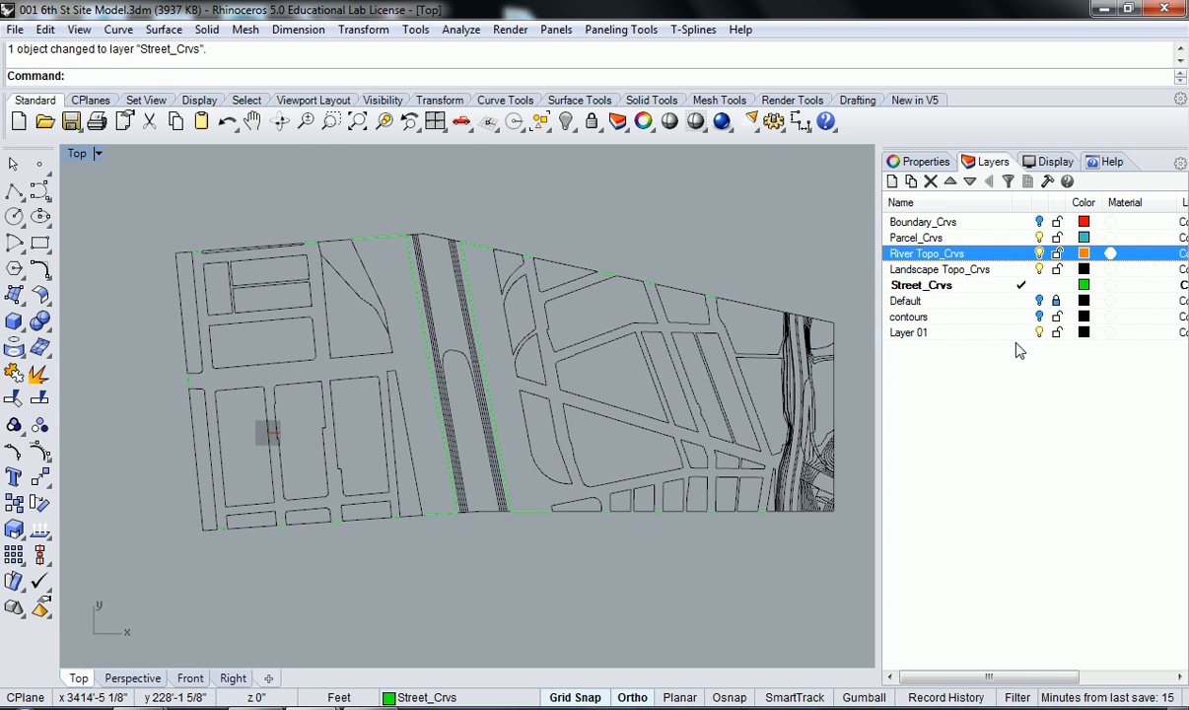
pyautogui.click(605, 328)
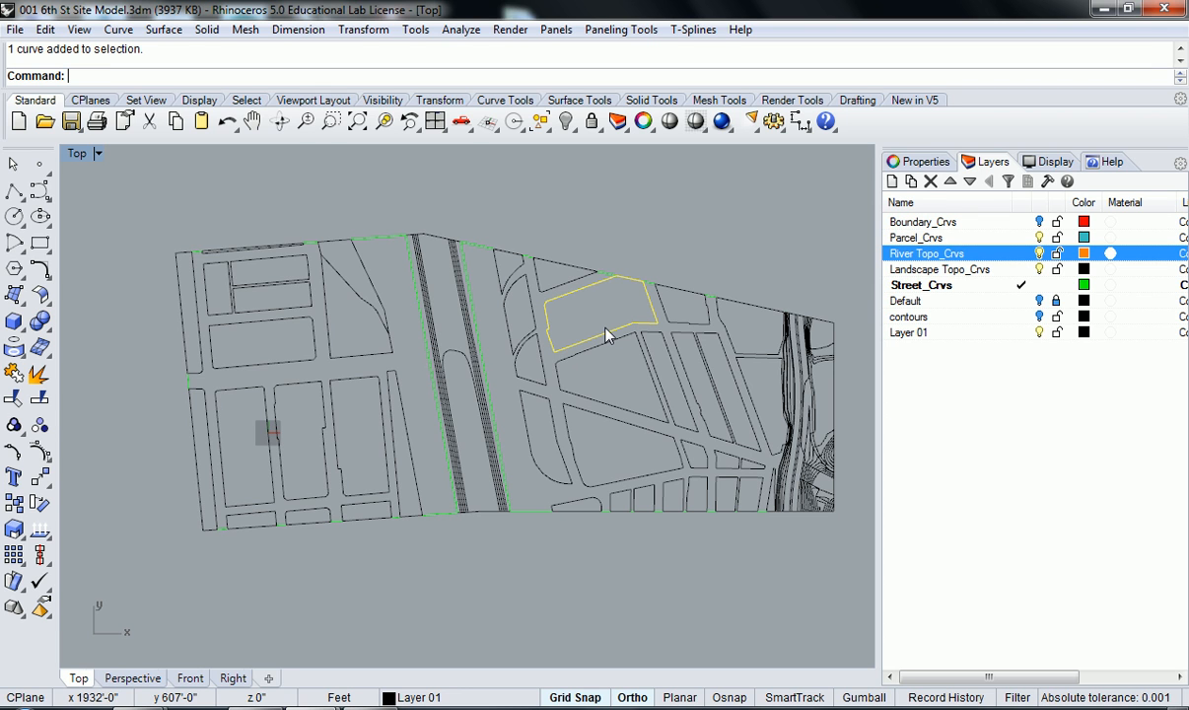
pyautogui.click(1075, 347)
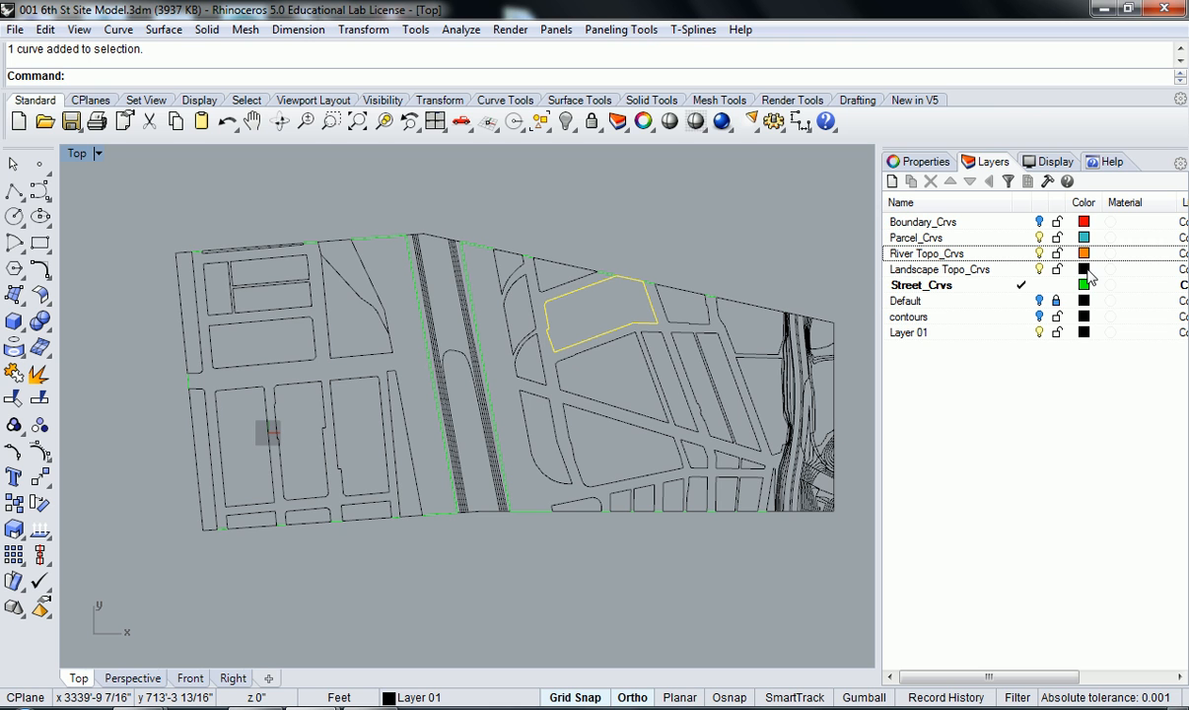
pyautogui.press('Escape')
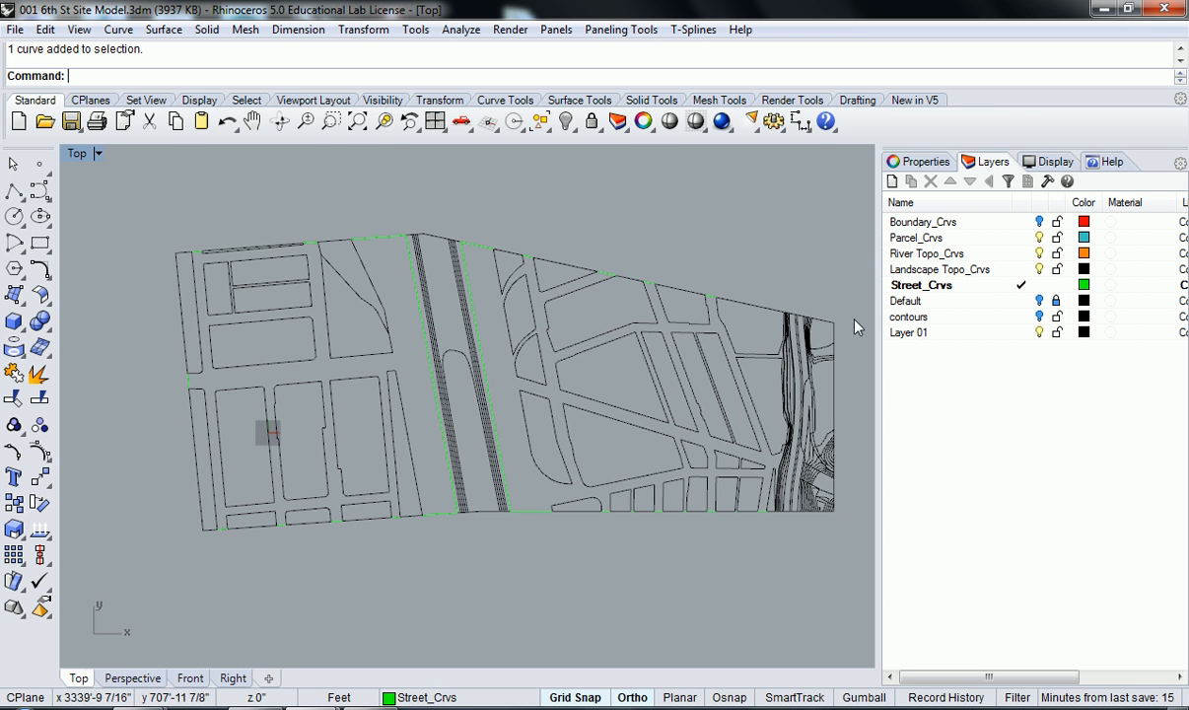
# - Set the Landscape Topo_Crvs layer color to Brown
pyautogui.click(1084, 269)
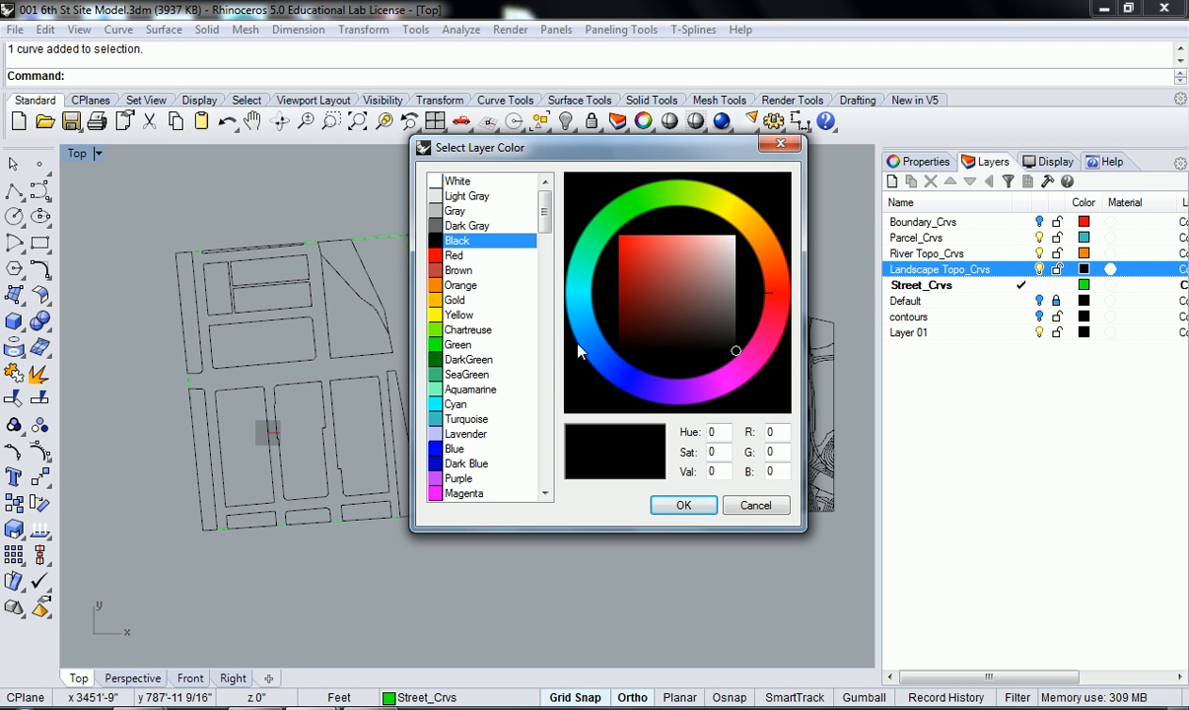
pyautogui.moveTo(577, 150); pyautogui.dragTo(609, 187)
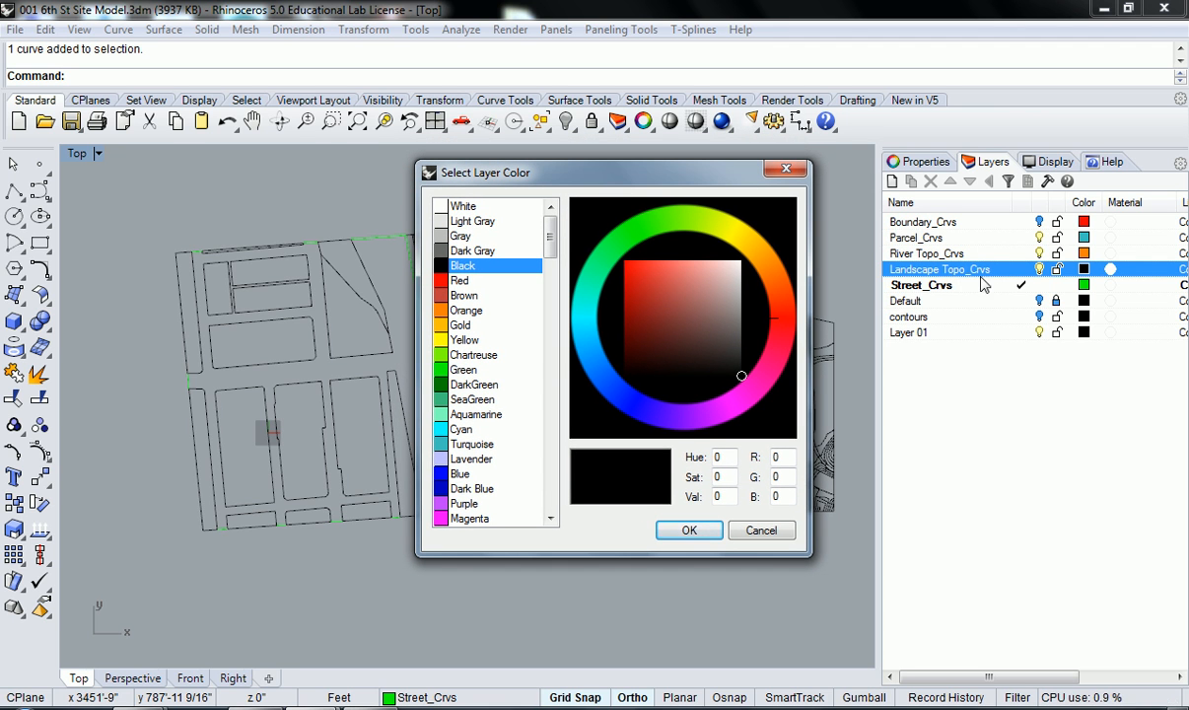
pyautogui.click(458, 296)
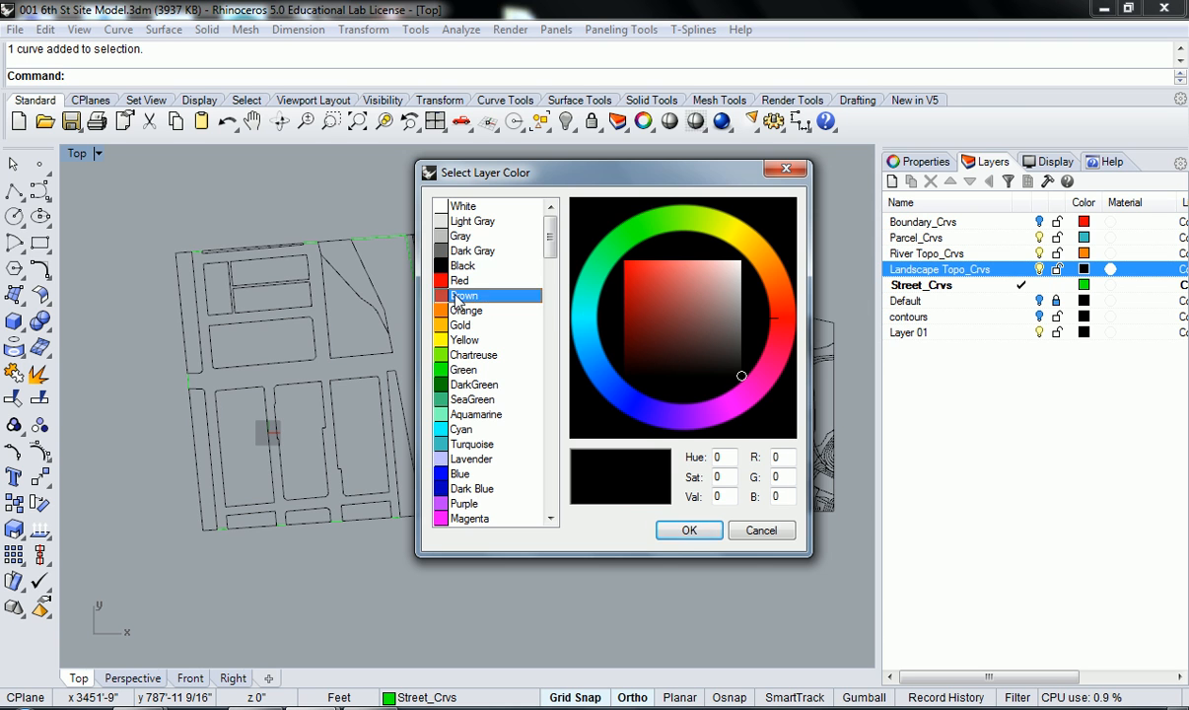
pyautogui.press('Return')
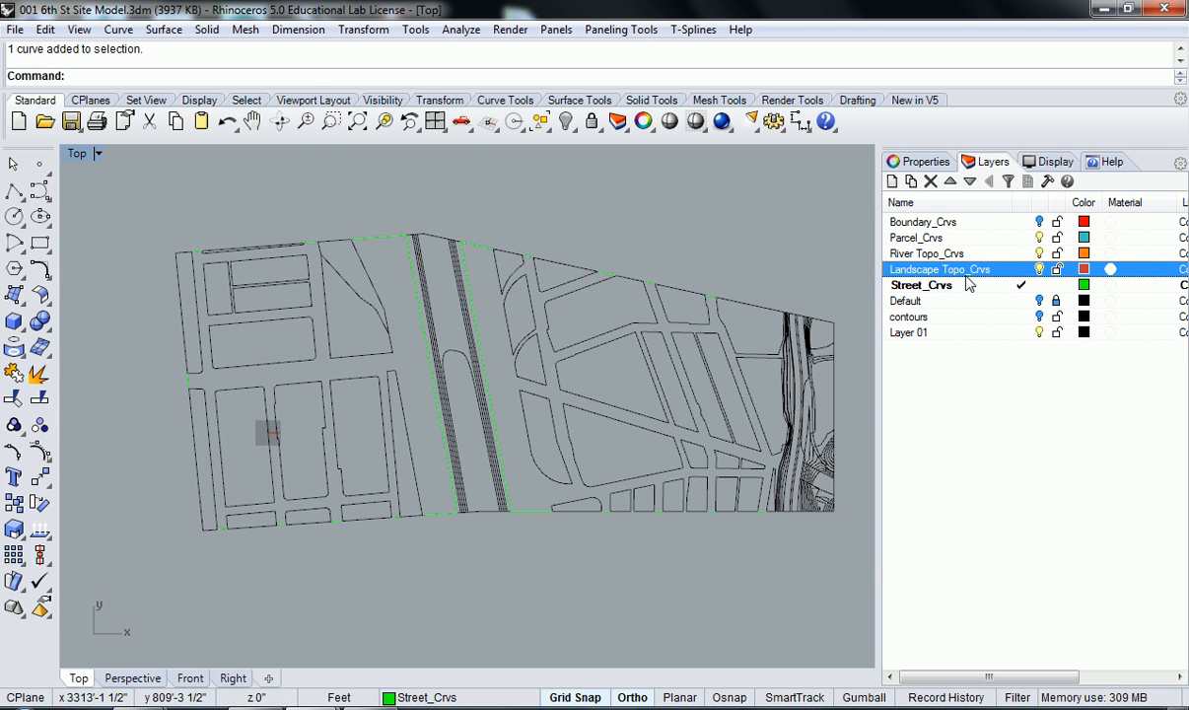
pyautogui.click(1008, 334)
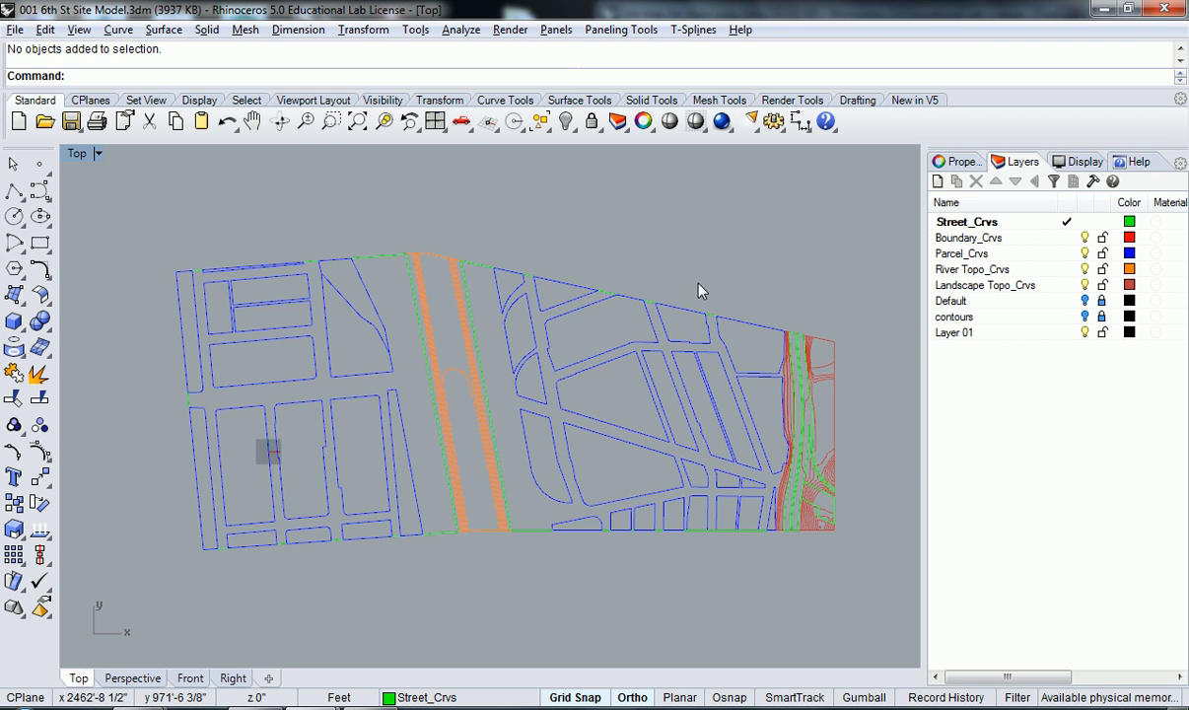
# - Check Layer 01 for leftover geometry by selecting all objects on that layer
pyautogui.click(972, 333)
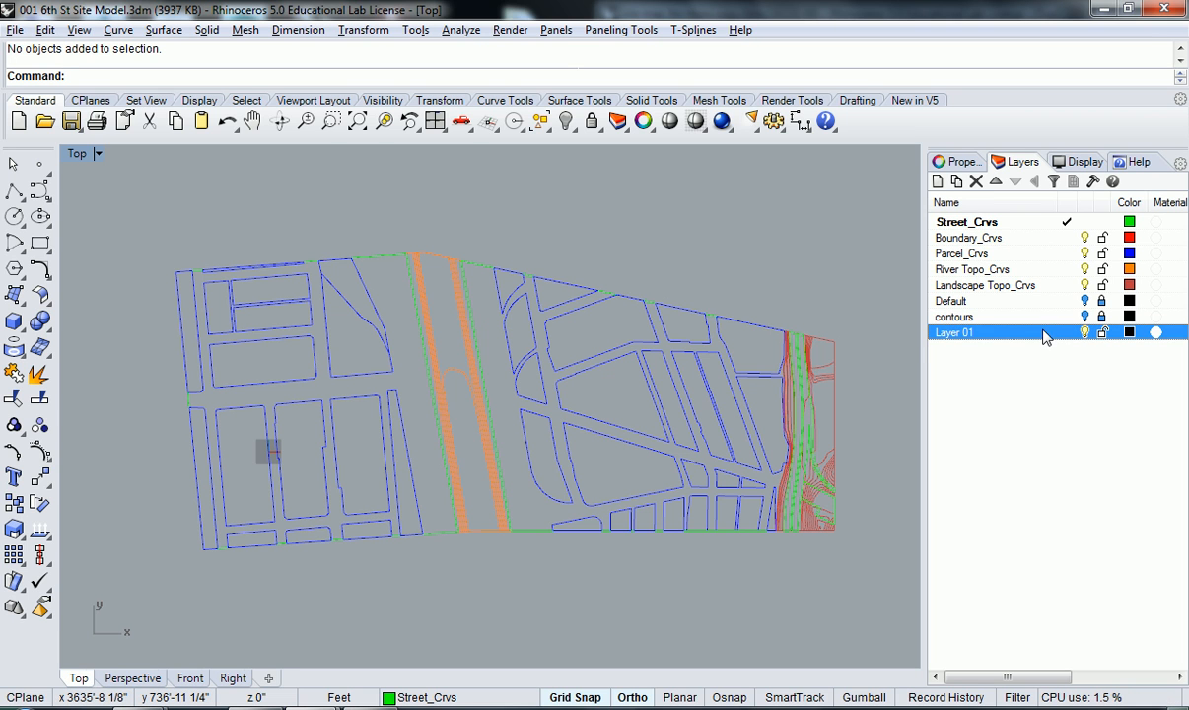
pyautogui.rightClick(984, 338)
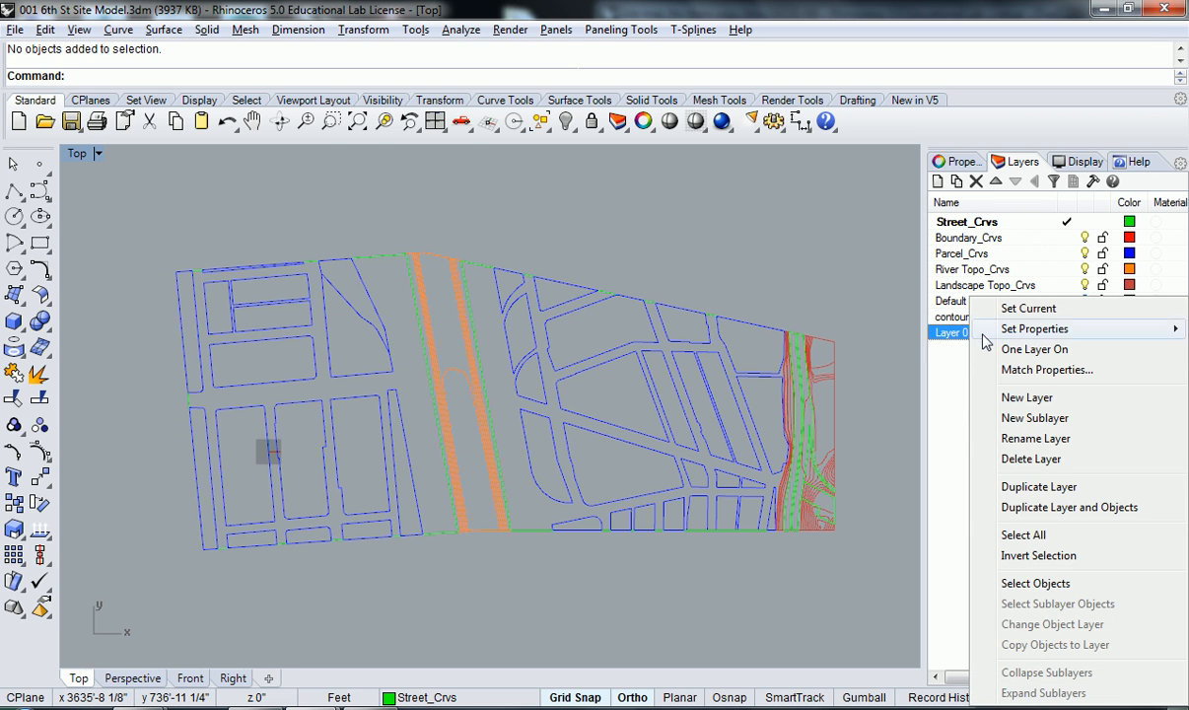
pyautogui.click(1034, 586)
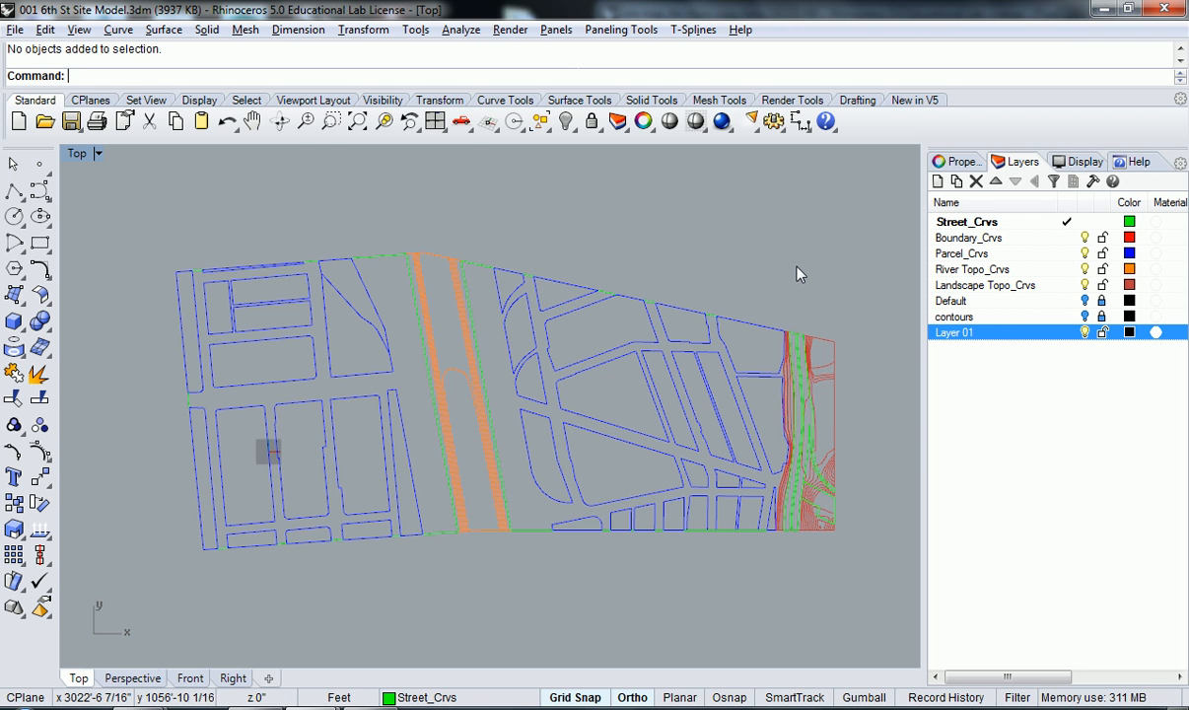
# - Try deleting Layer 01 twice, undoing the deletion each time
pyautogui.click(978, 187)
pyautogui.hotkey('ctrl', 'z')
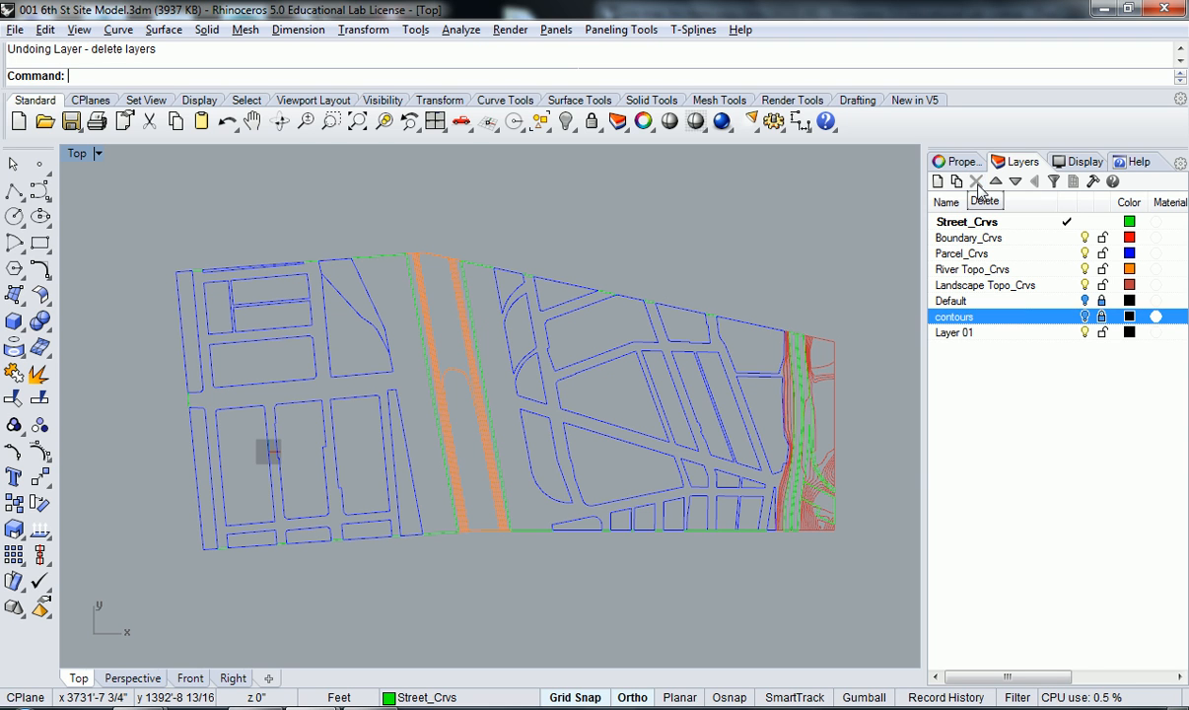
pyautogui.rightClick(977, 337)
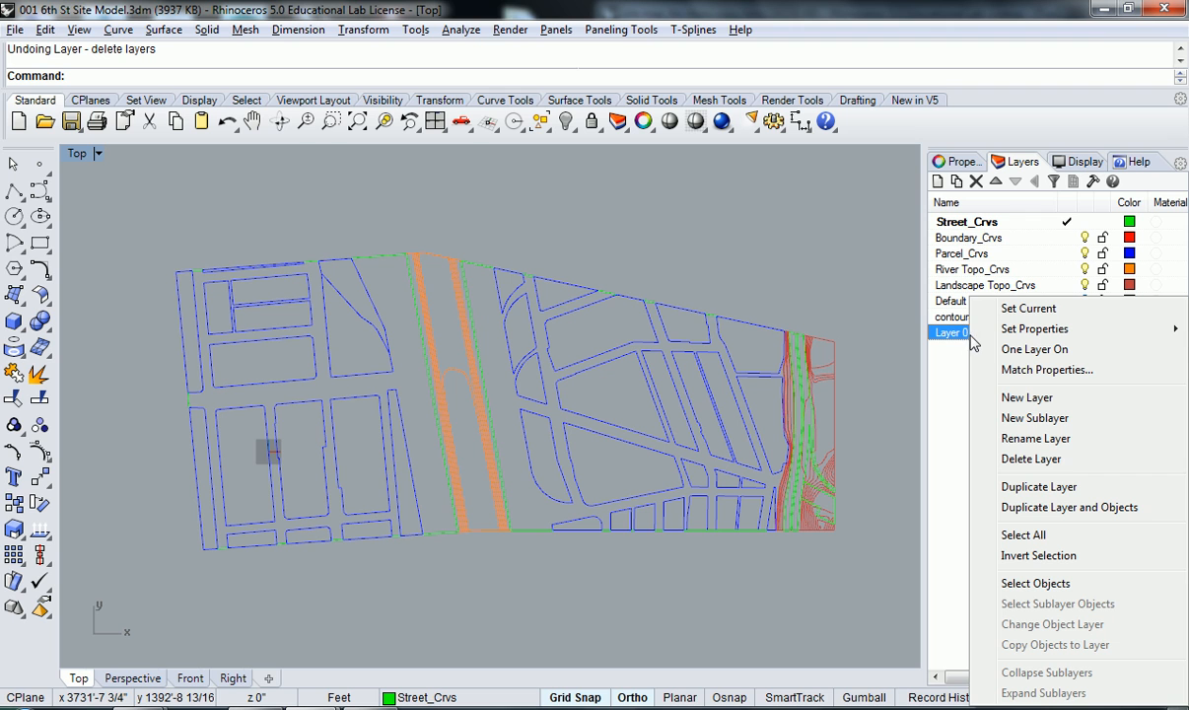
pyautogui.click(1037, 460)
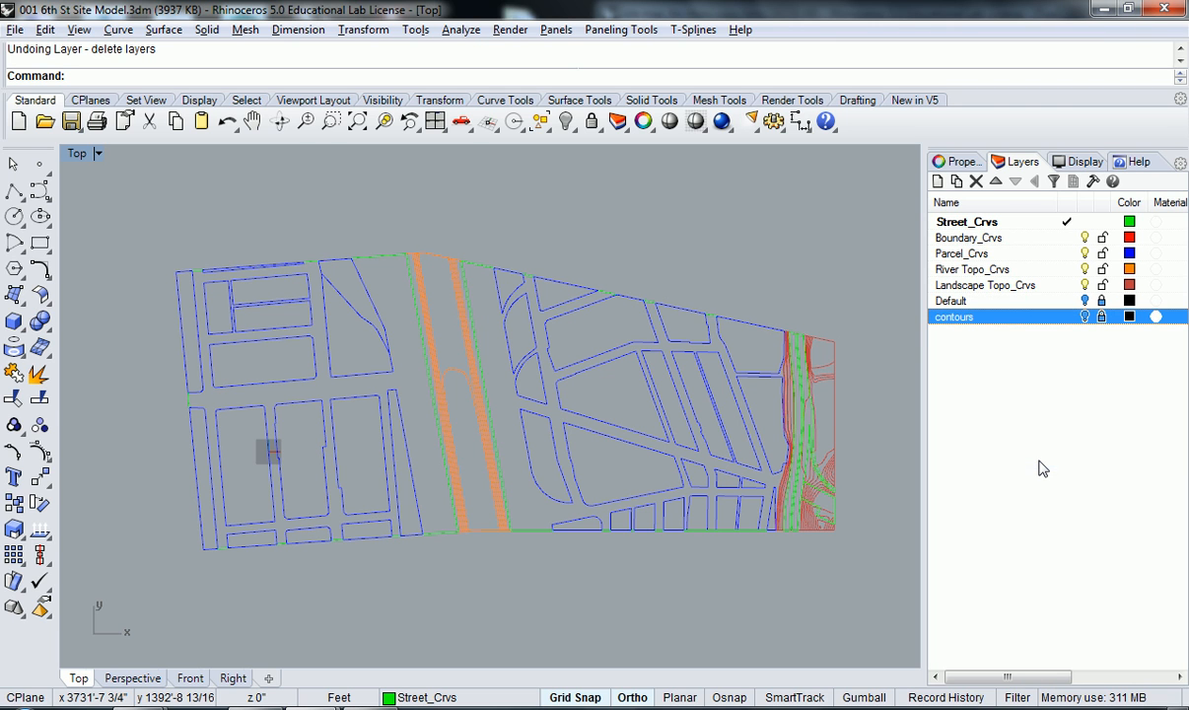
pyautogui.hotkey('ctrl', 'z')
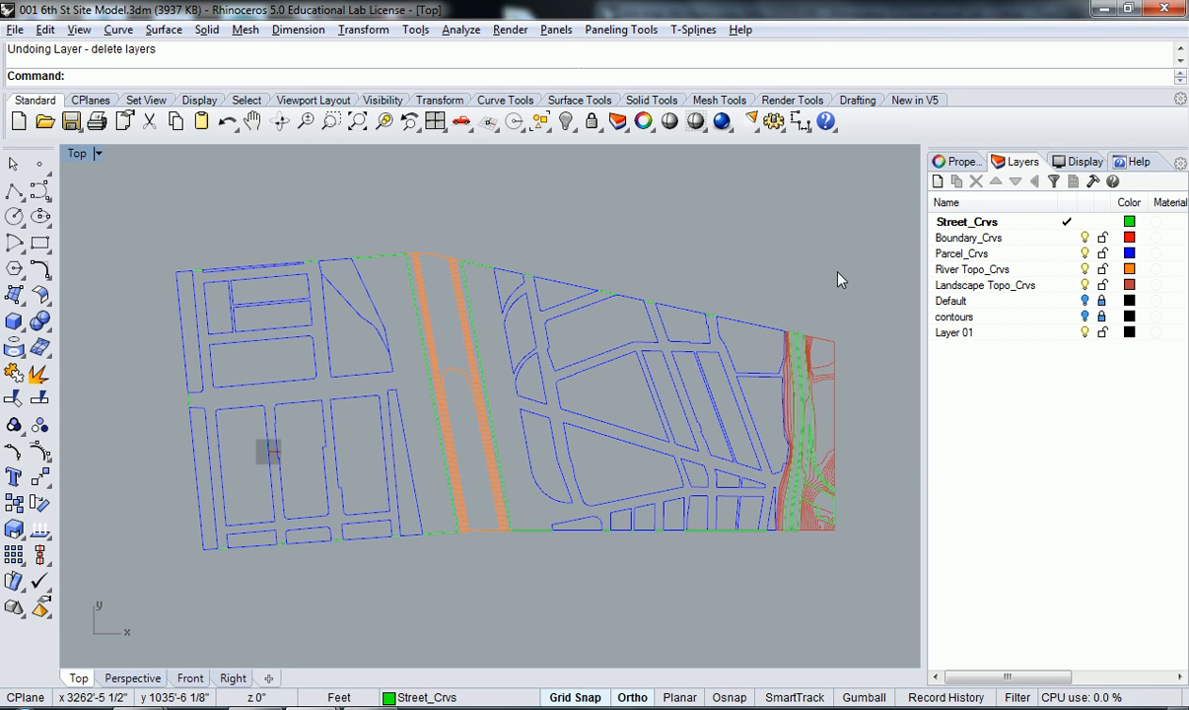
# - Purge the file's unused information with all options, including Layers, set to Yes
pyautogui.write('Pur')
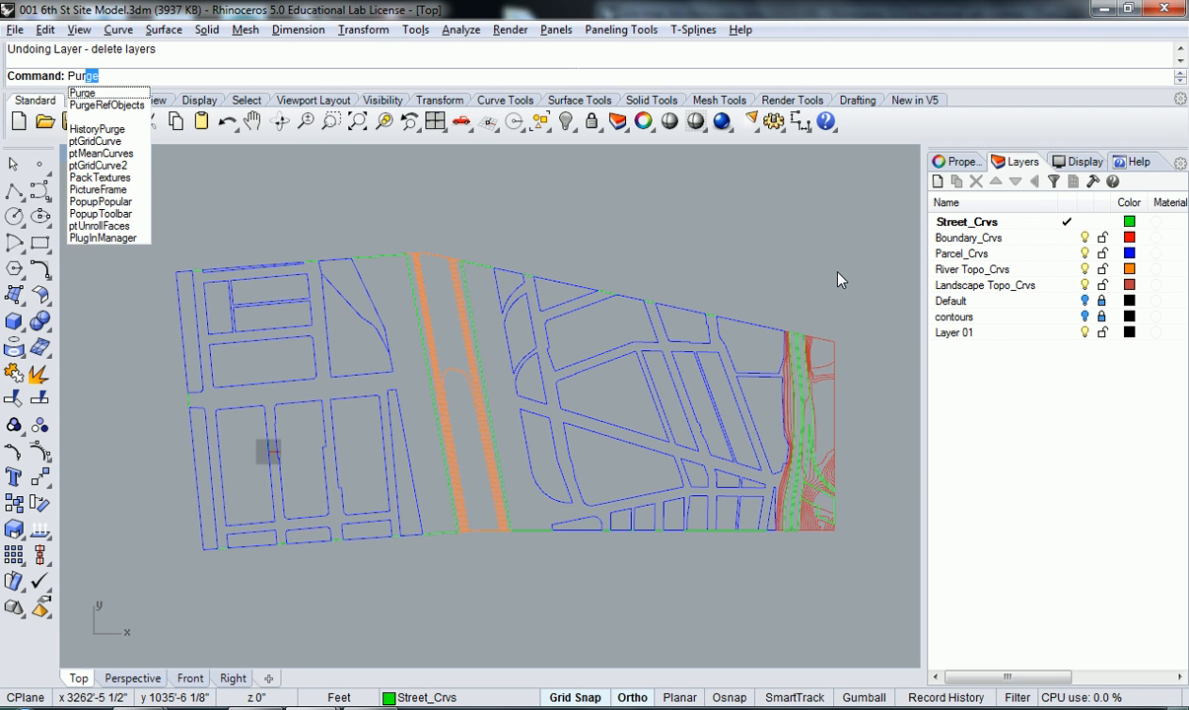
pyautogui.write('ge')
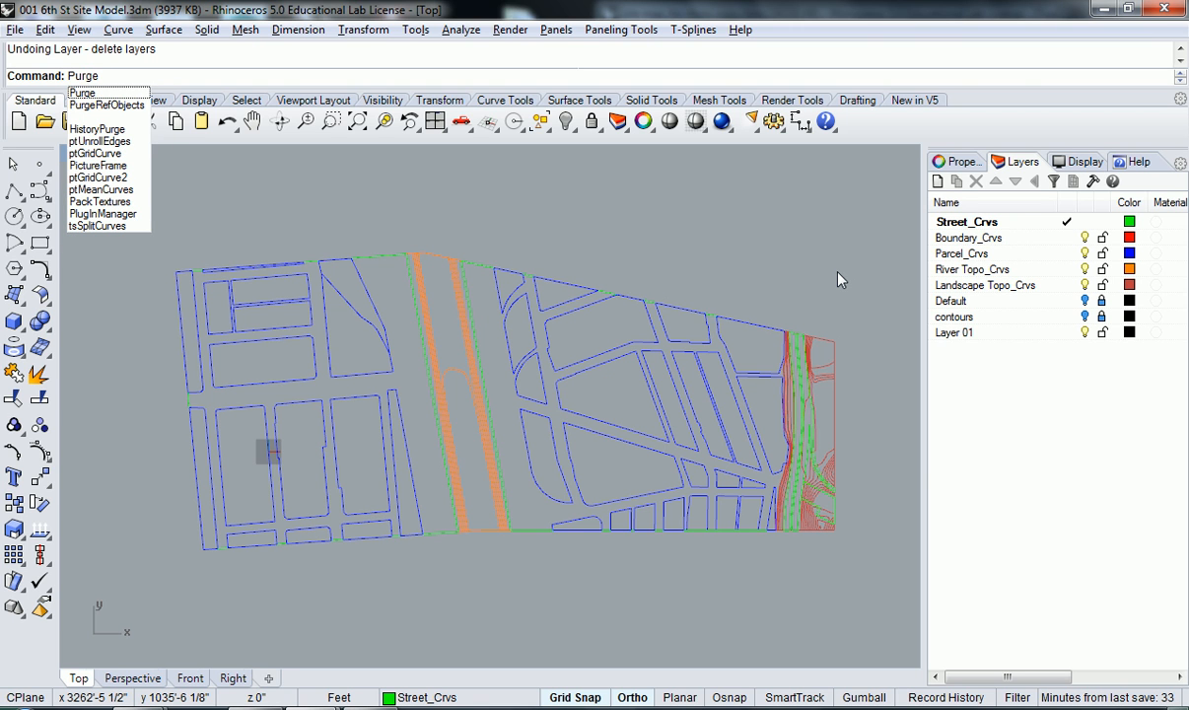
pyautogui.press('Return')
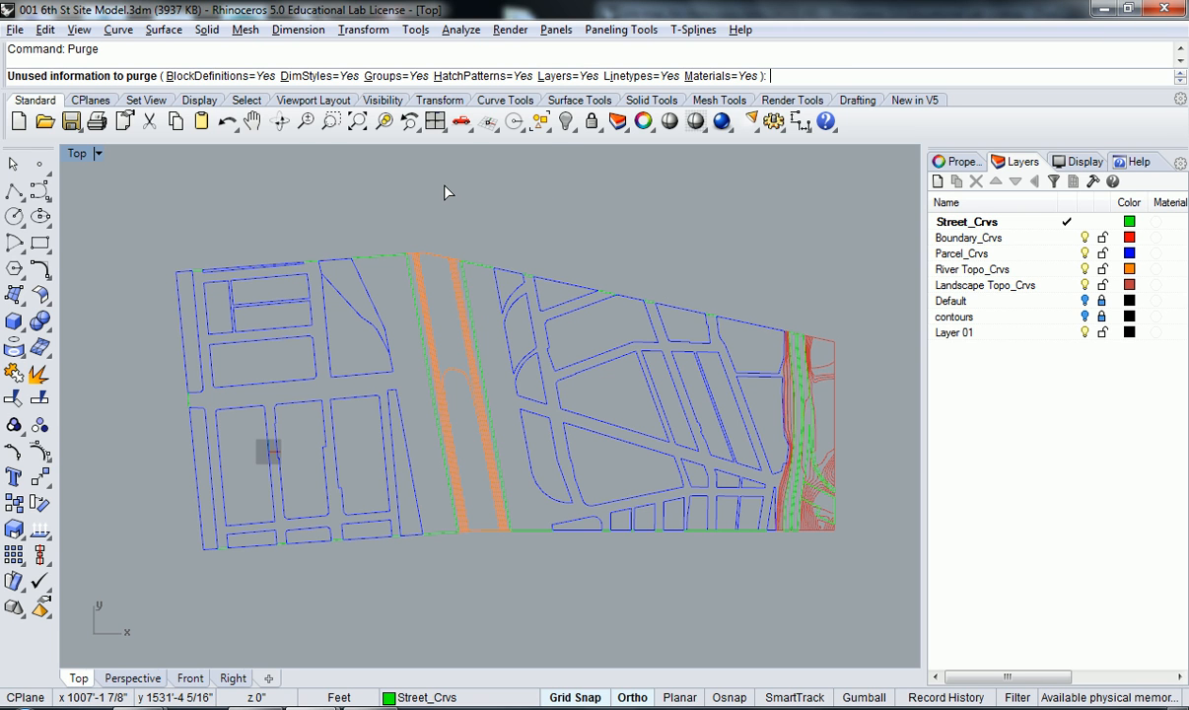
pyautogui.press('Return')
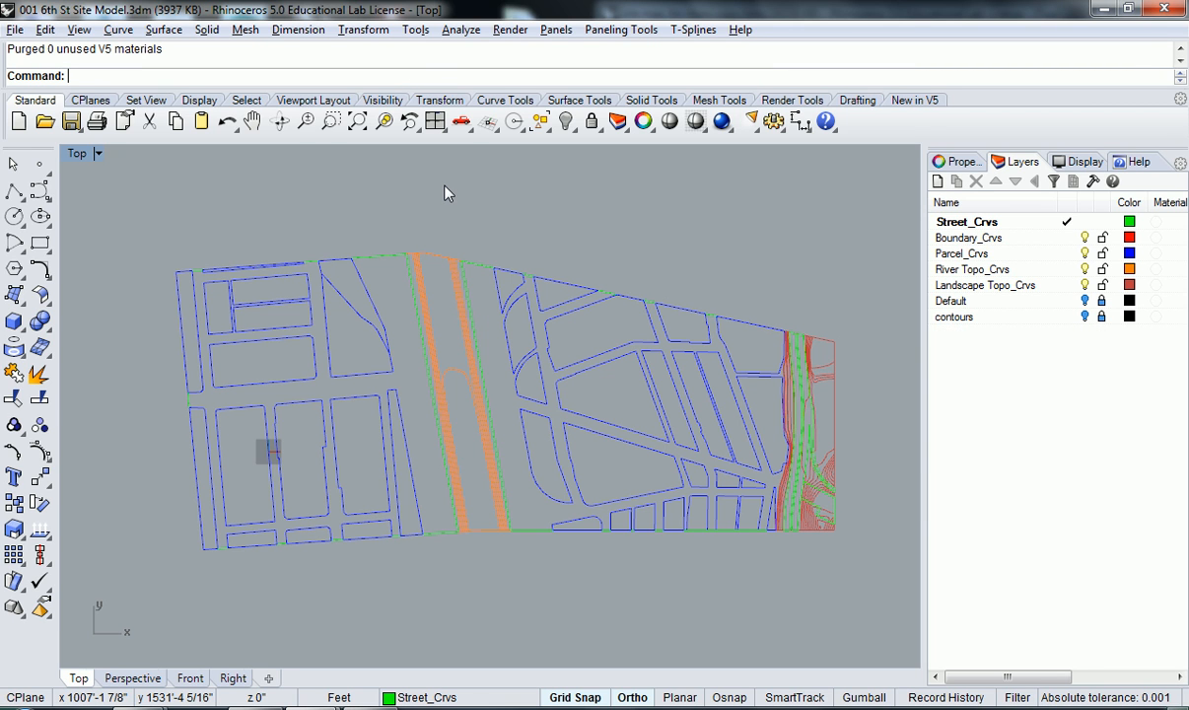
# - Add eleven empty layers with default names to the layer list as material for a Purge test
pyautogui.doubleClick(939, 183)
pyautogui.doubleClick(939, 183)
pyautogui.doubleClick(939, 183)
pyautogui.doubleClick(939, 184)
pyautogui.click(938, 183)
pyautogui.click(939, 184)
pyautogui.click(939, 183)
pyautogui.click(942, 542)
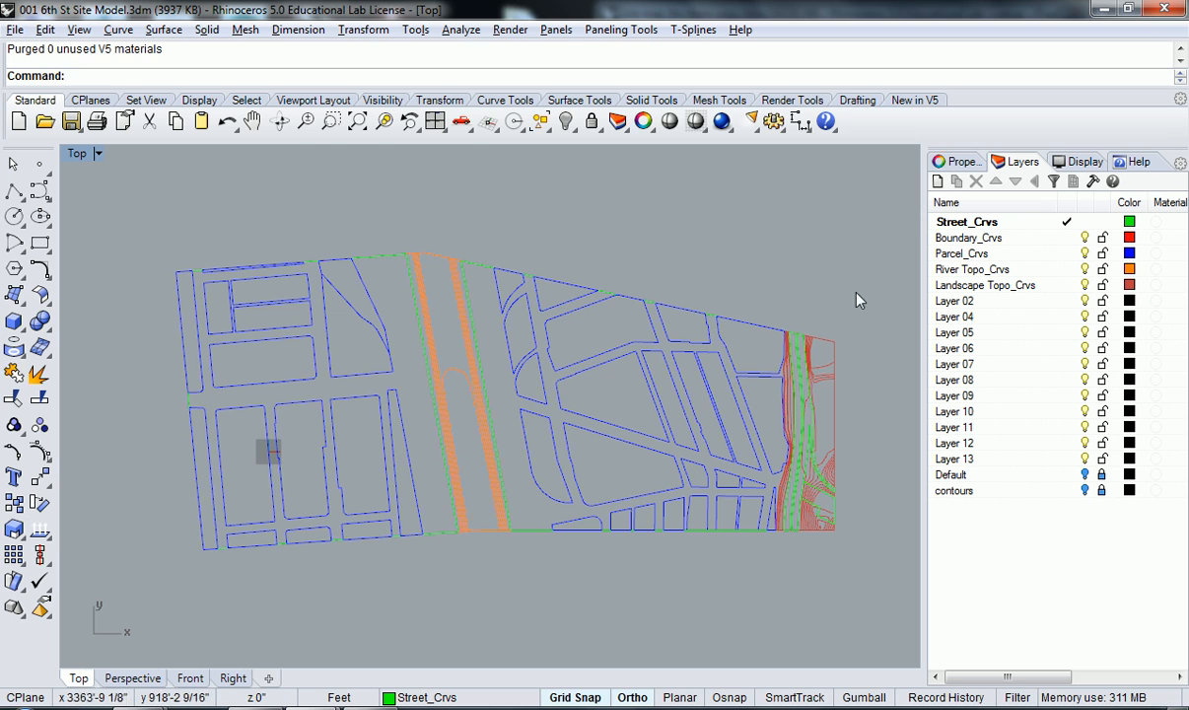
# - Purge the empty default-named layers with all options set to Yes, and run the same Purge once more
pyautogui.write('Purge')
pyautogui.press('Return')
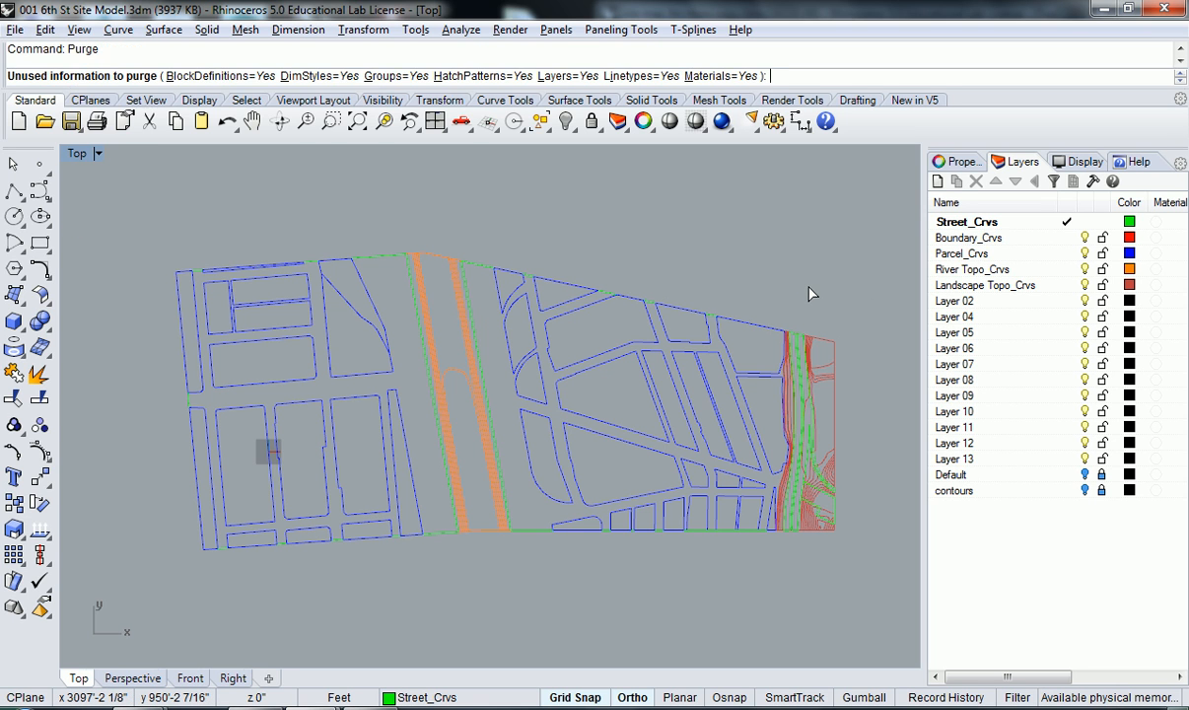
pyautogui.press('Return')
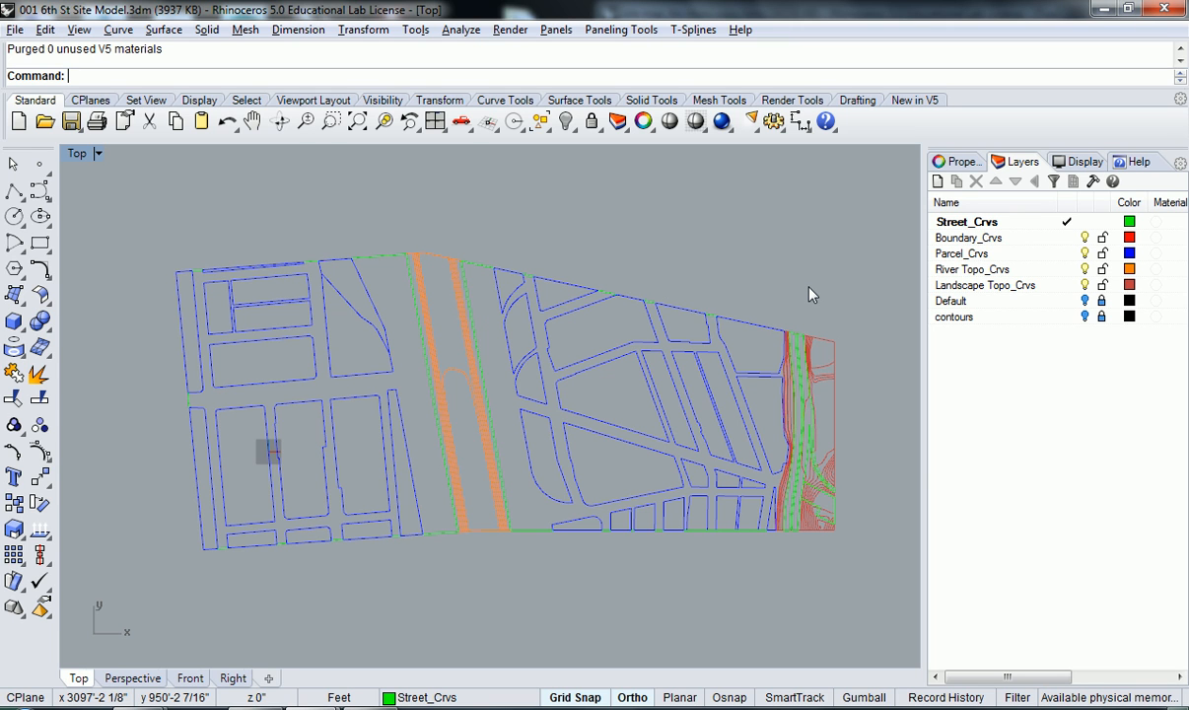
pyautogui.write('Purge')
pyautogui.press('Return')
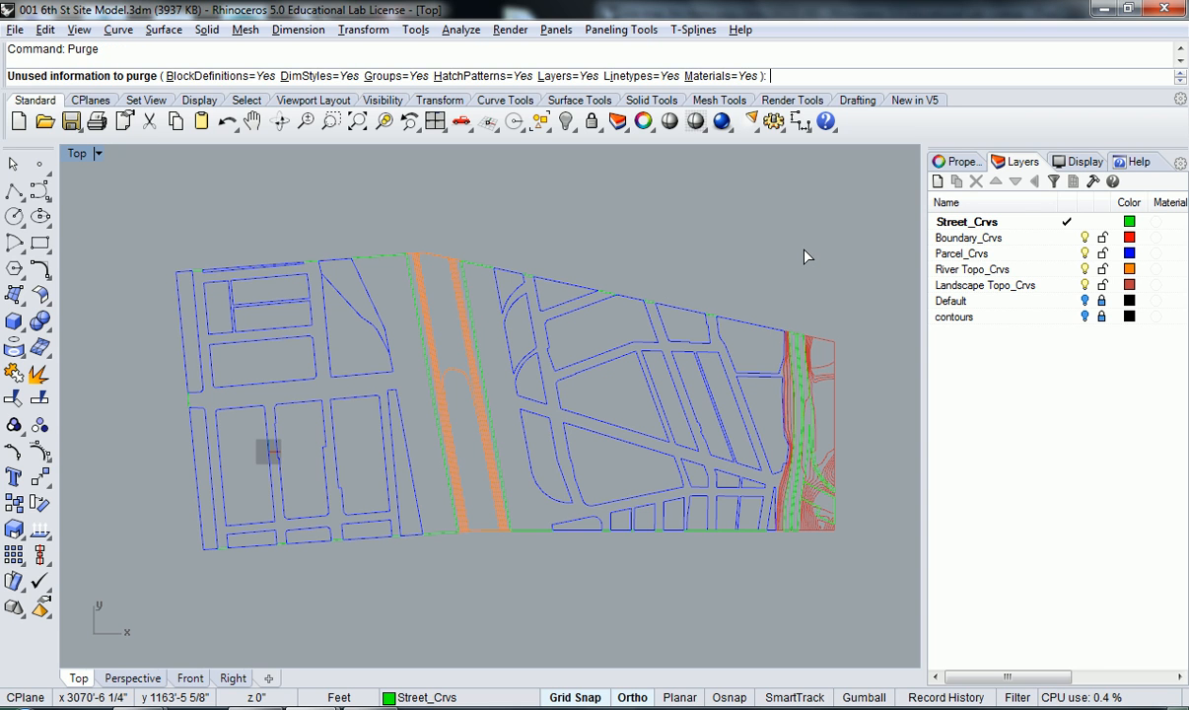
pyautogui.press('Return')
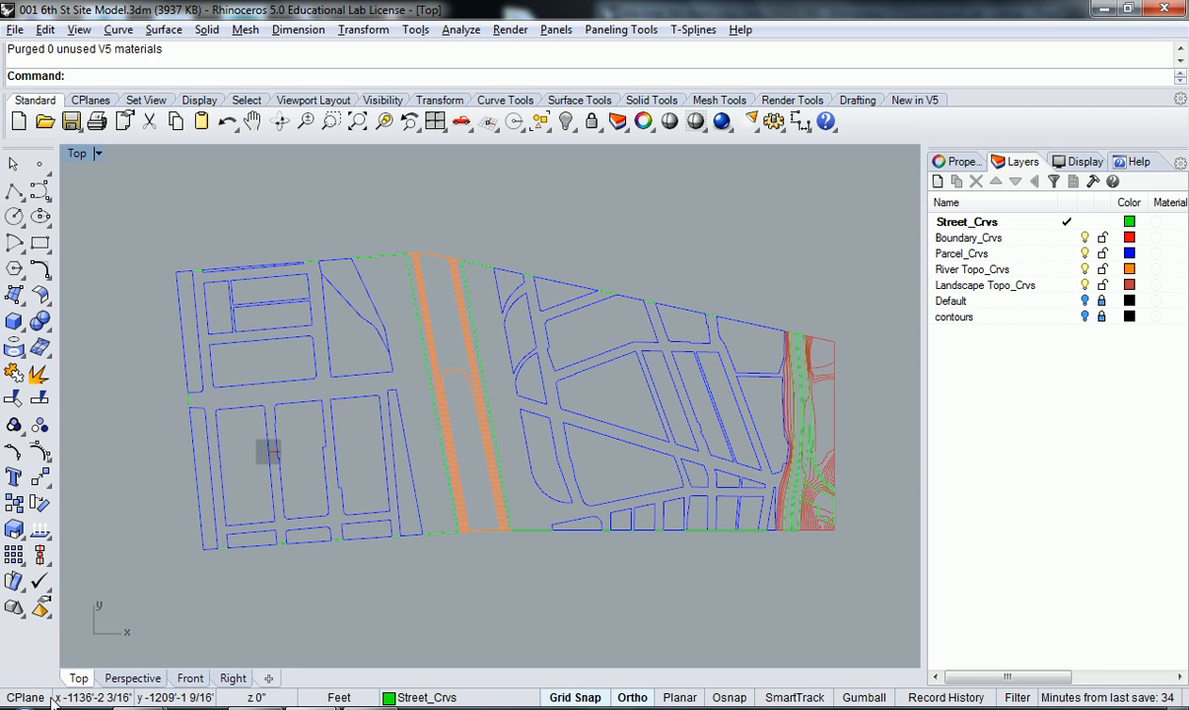
# - Make Boundary_Crvs the current layer in place of Street_Crvs
pyautogui.click(975, 223)
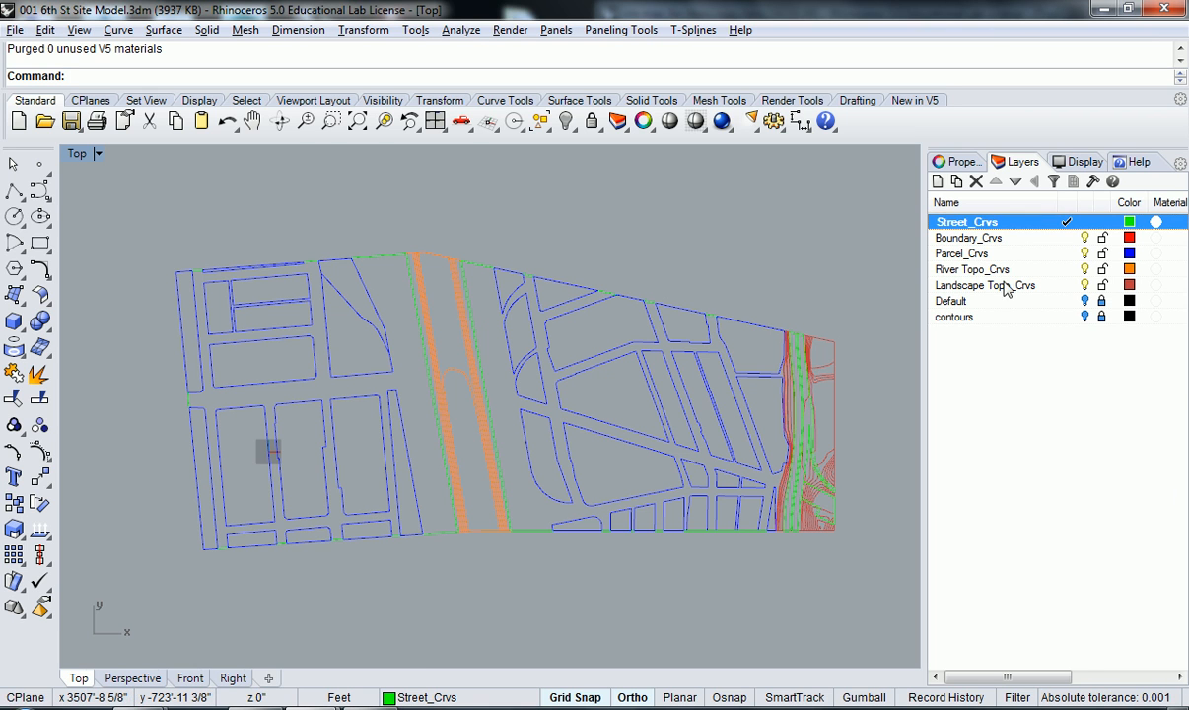
pyautogui.rightClick(977, 227)
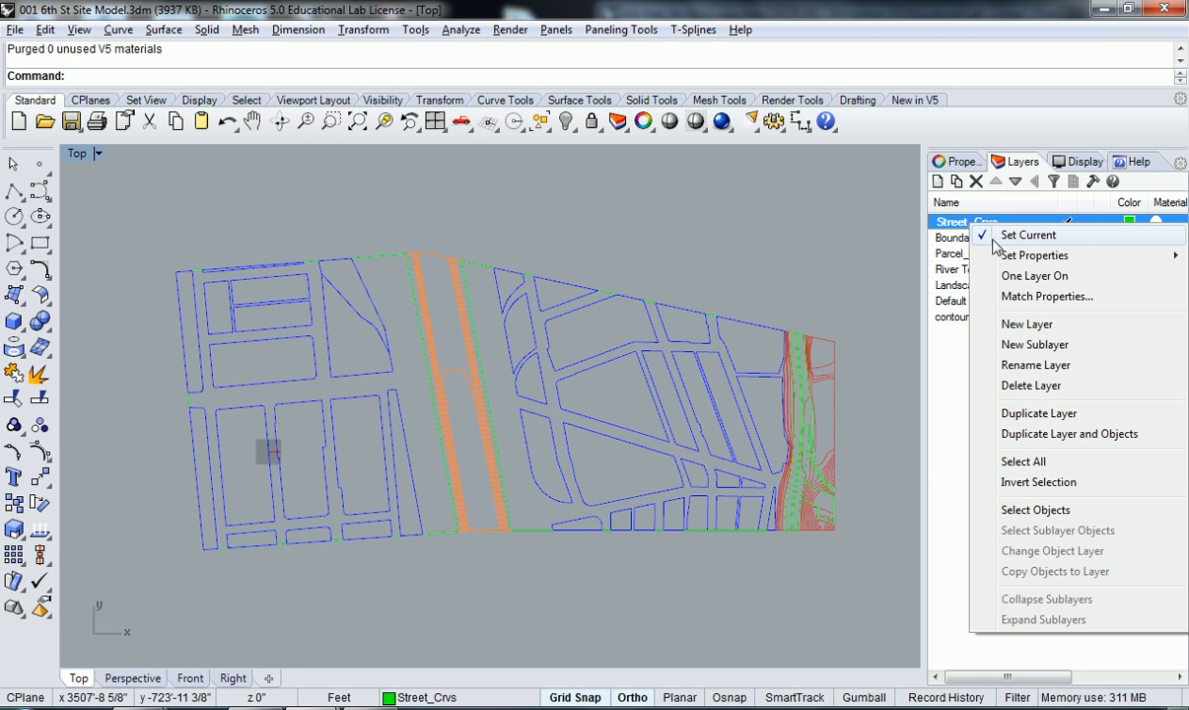
pyautogui.click(942, 237)
pyautogui.rightClick(972, 242)
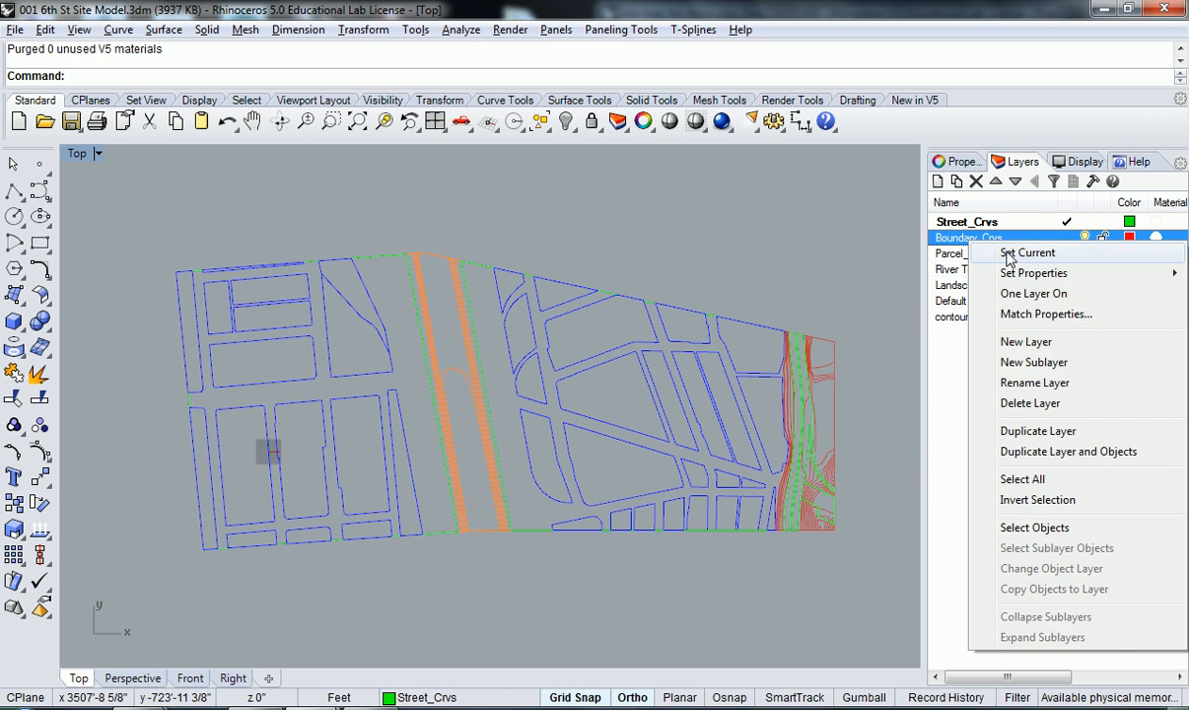
pyautogui.click(1008, 255)
# - Review the property options of the Boundary_Crvs layer, including its material setting, without changing anything
pyautogui.rightClick(1000, 239)
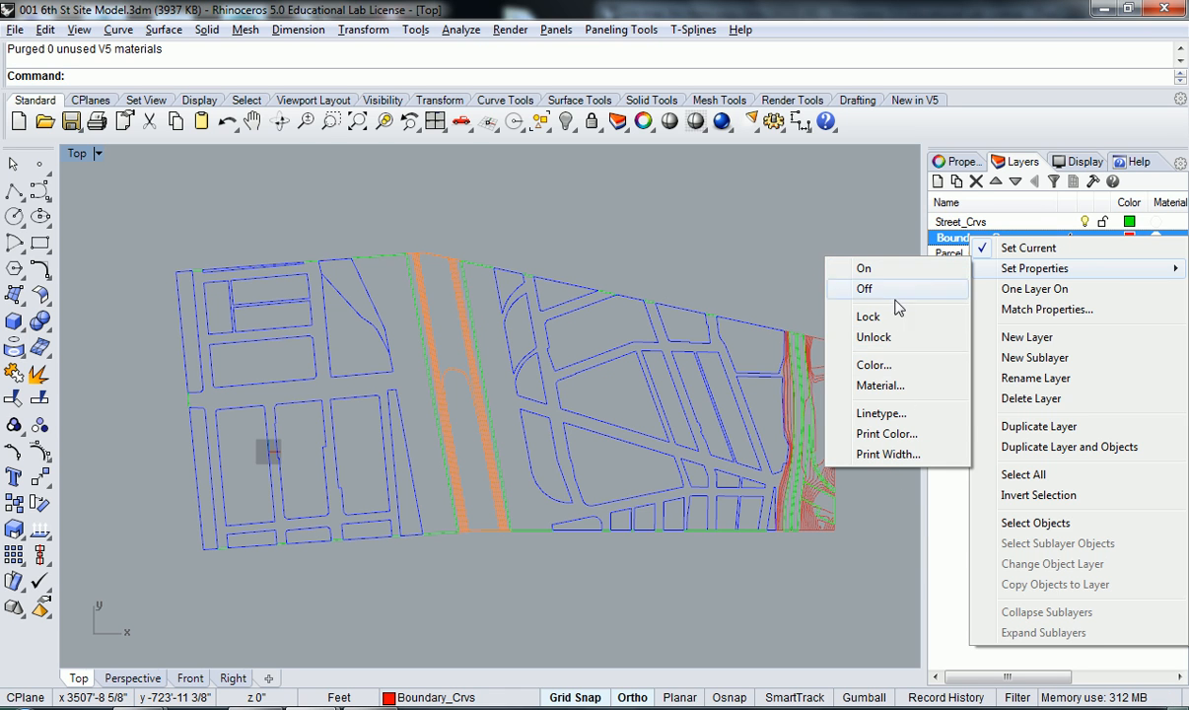
pyautogui.click(894, 384)
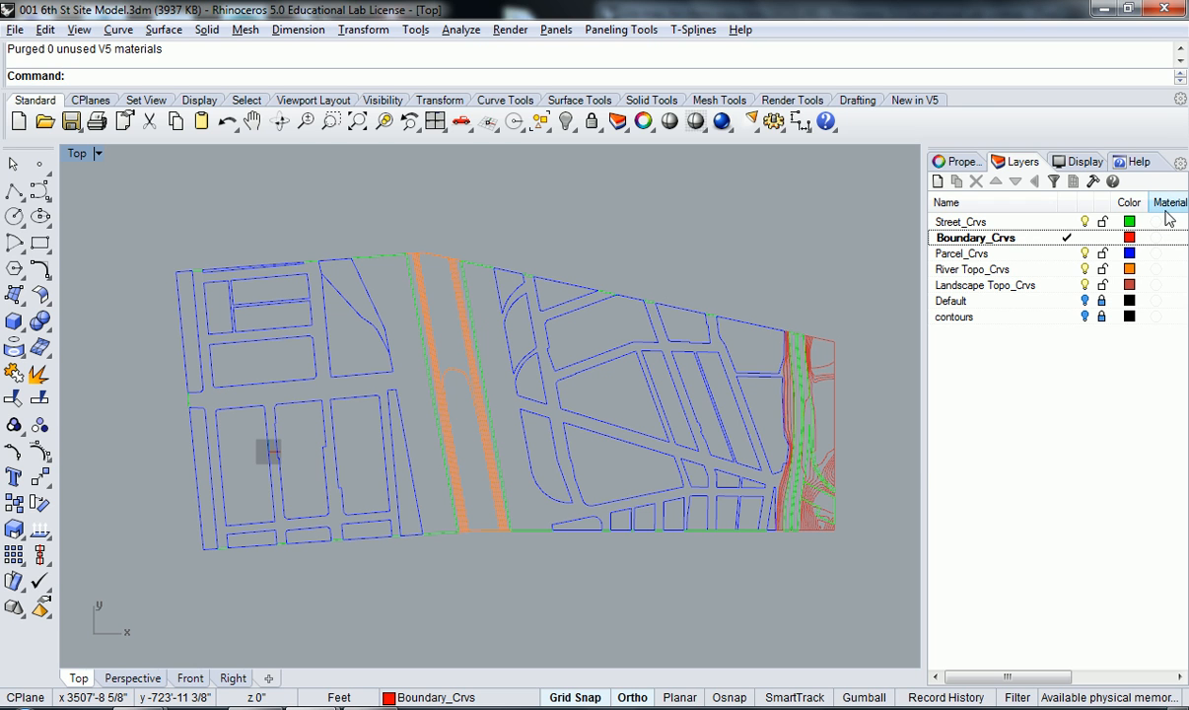
# - Try duplicating the Boundary_Crvs layer without its objects, and undo the duplication
pyautogui.rightClick(1021, 243)
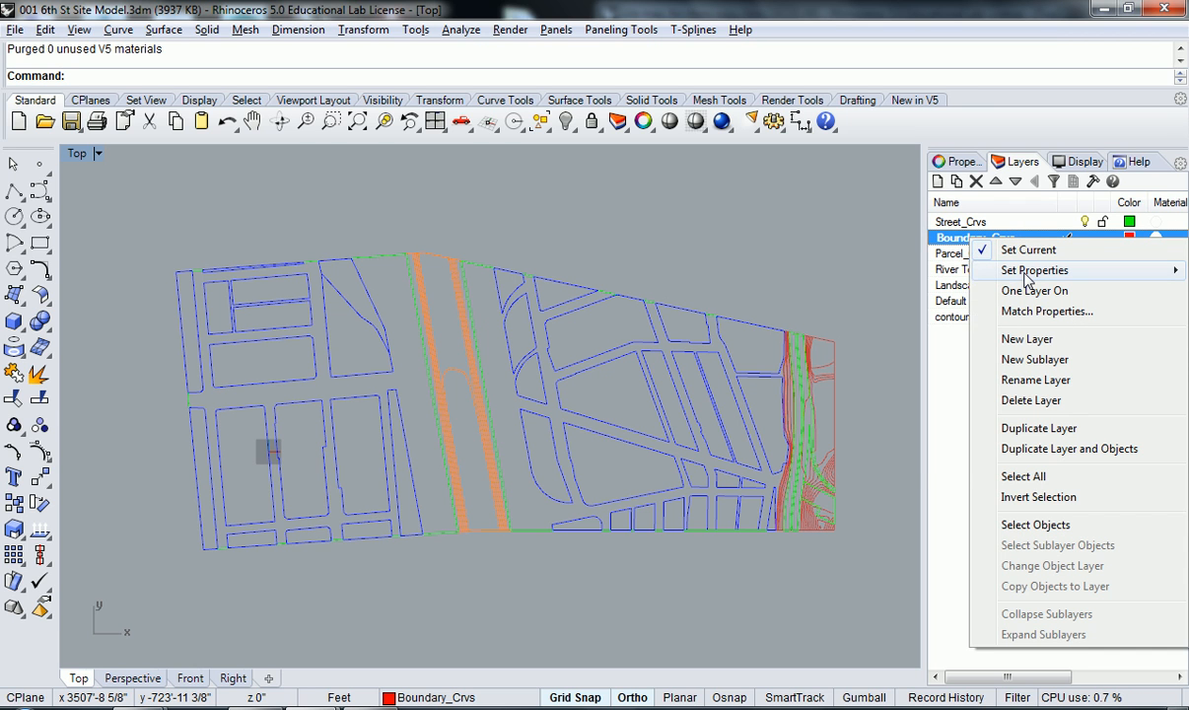
pyautogui.moveTo(1031, 270)
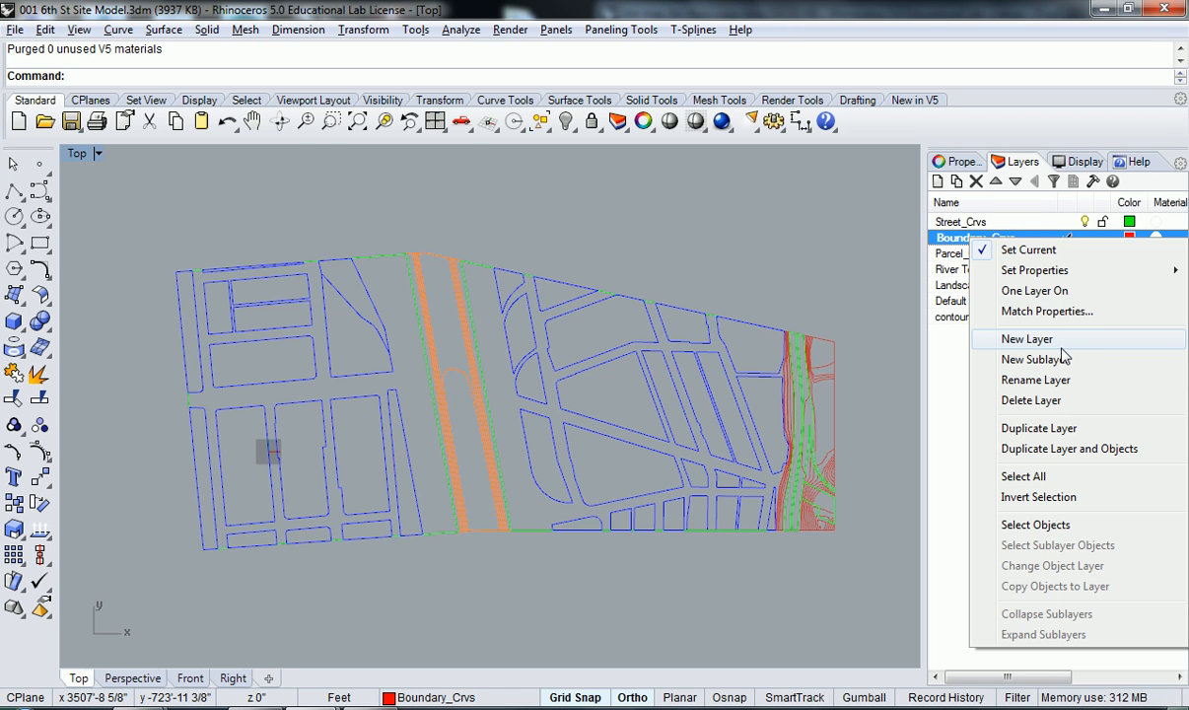
pyautogui.click(1071, 430)
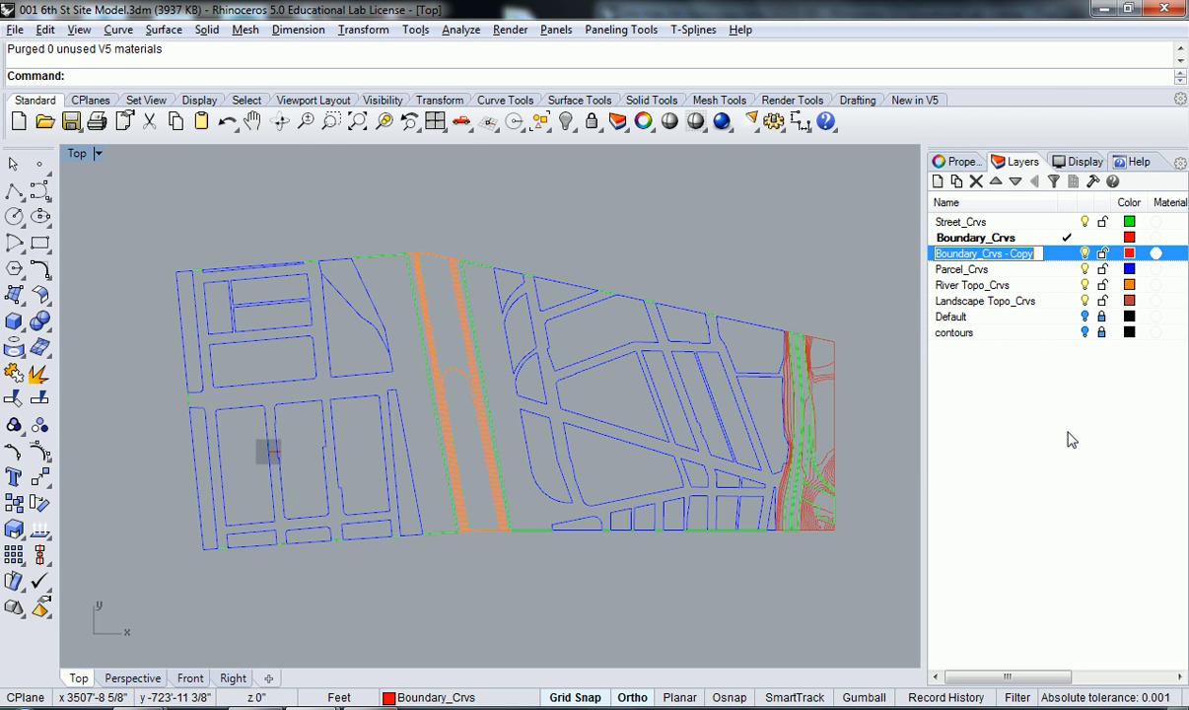
pyautogui.press('Escape')
pyautogui.hotkey('ctrl', 'z')
# - Select all layers in the layer list and clear the selection, doing this twice
pyautogui.rightClick(990, 242)
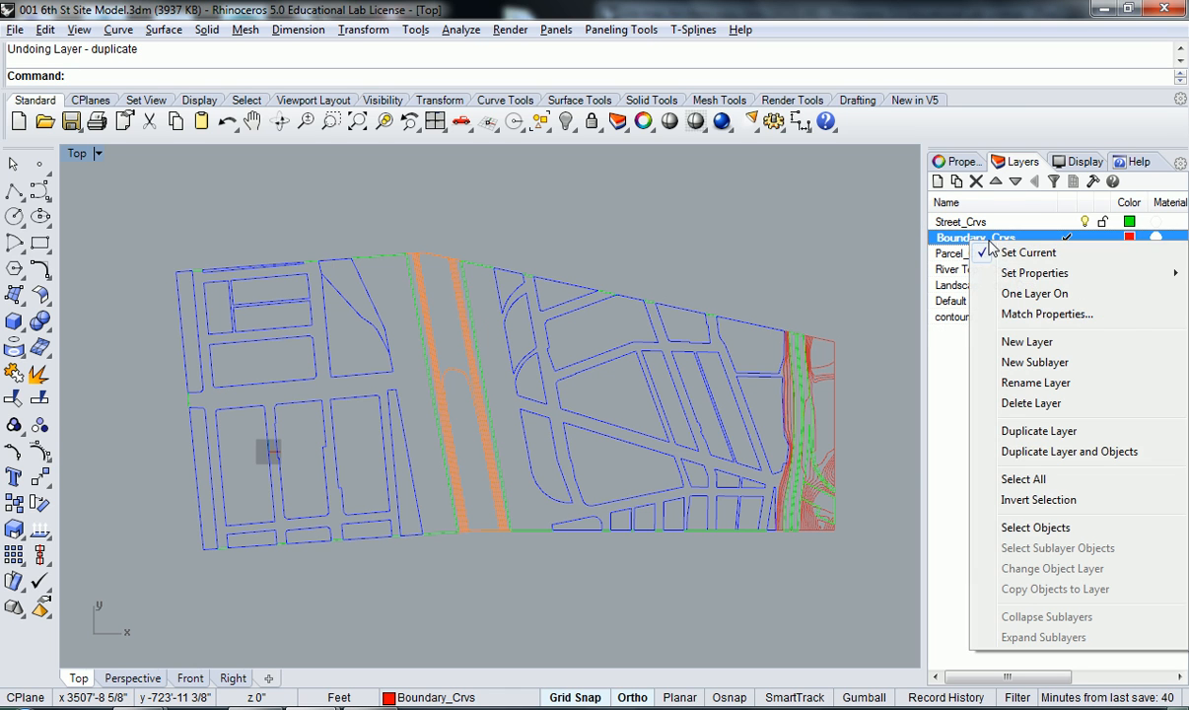
pyautogui.click(1034, 483)
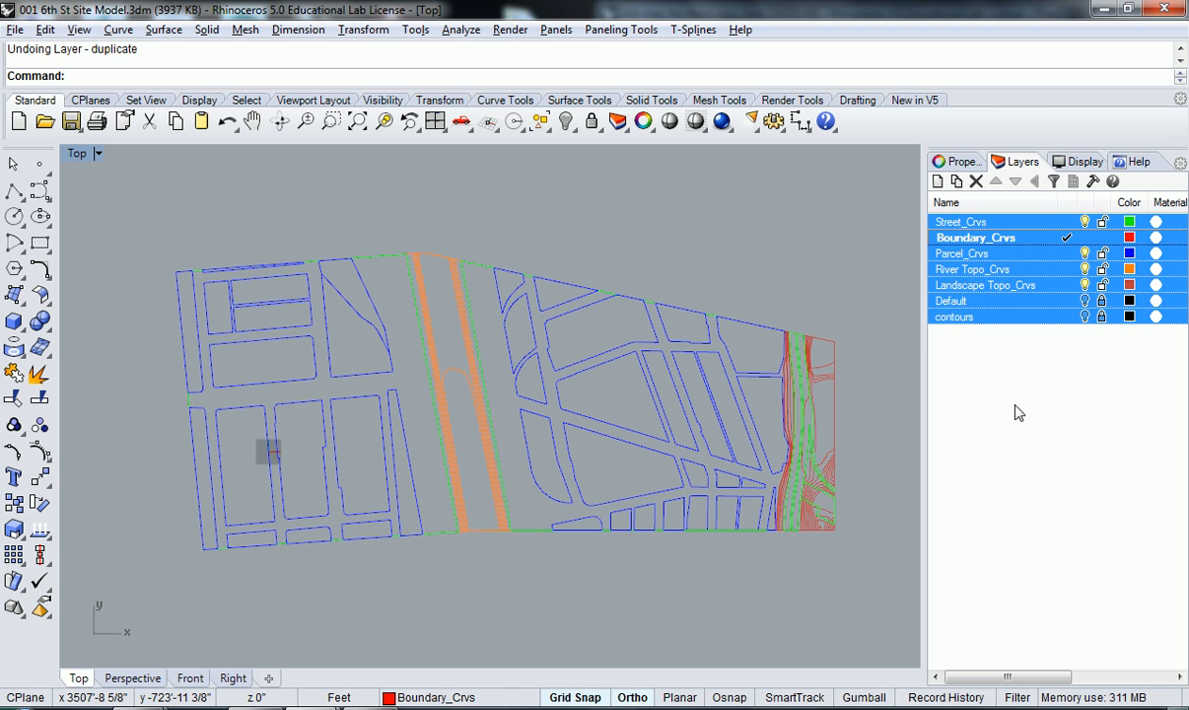
pyautogui.click(1009, 379)
pyautogui.rightClick(945, 205)
pyautogui.rightClick(940, 224)
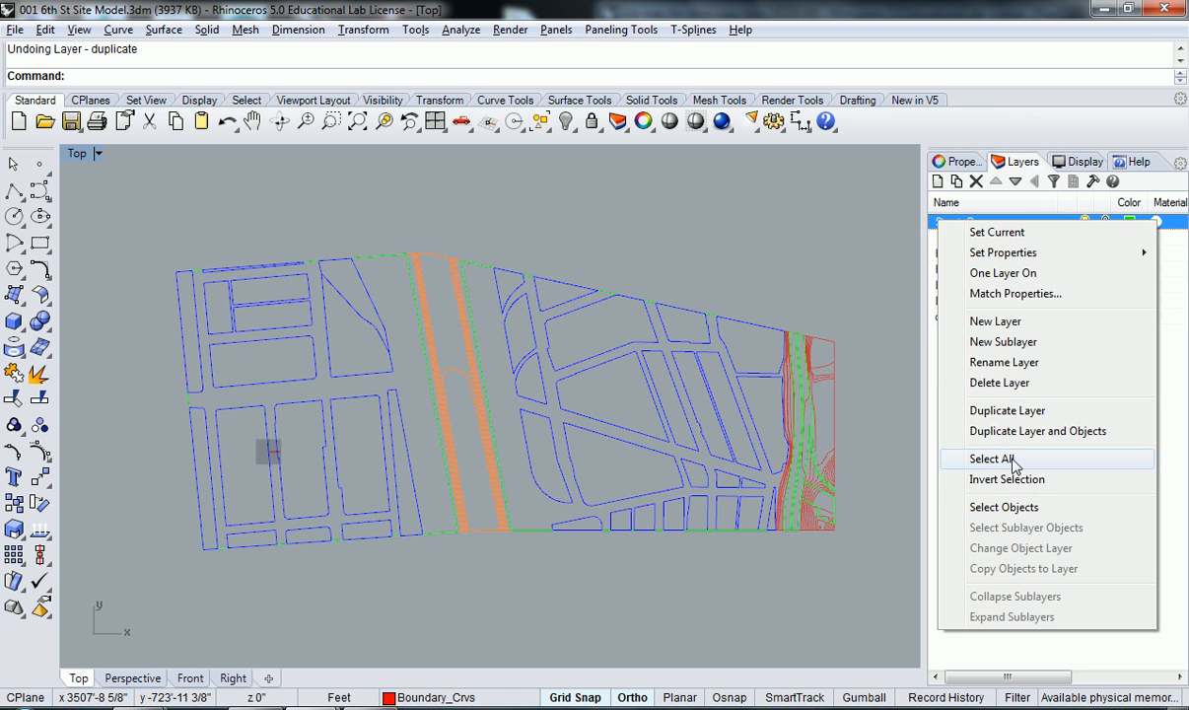
pyautogui.click(1013, 460)
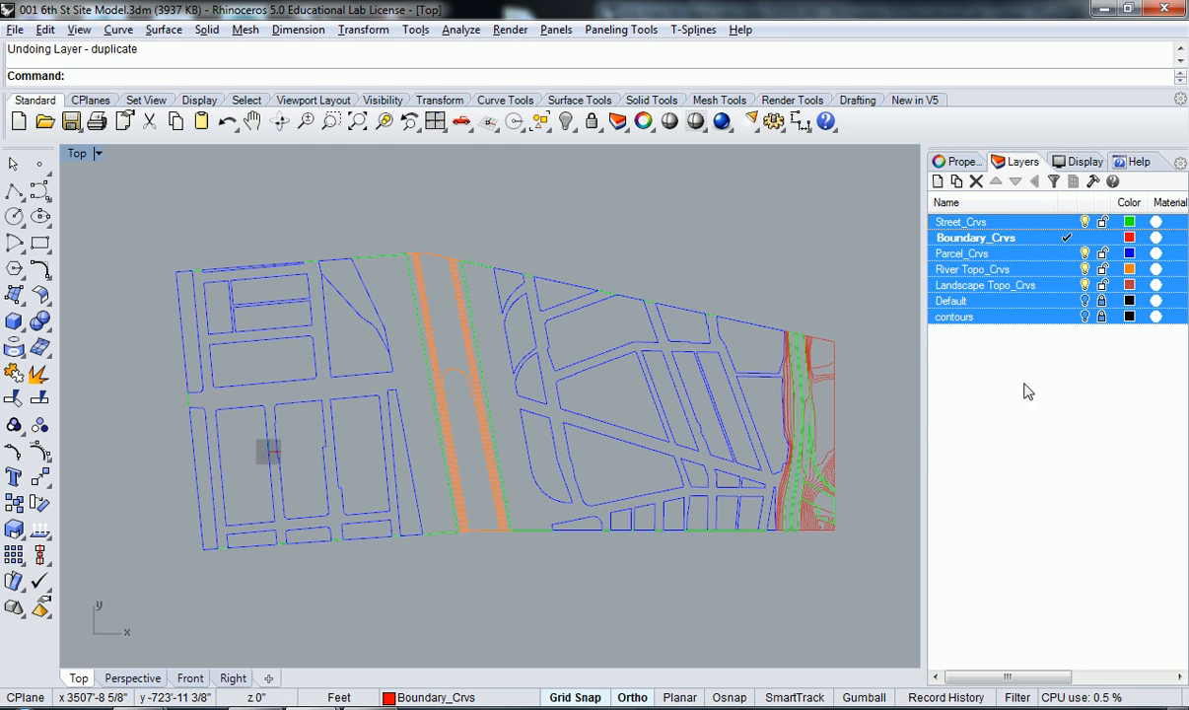
pyautogui.click(970, 364)
# - Select all objects on the Street_Crvs layer and deselect them again
pyautogui.click(952, 223)
pyautogui.rightClick(953, 223)
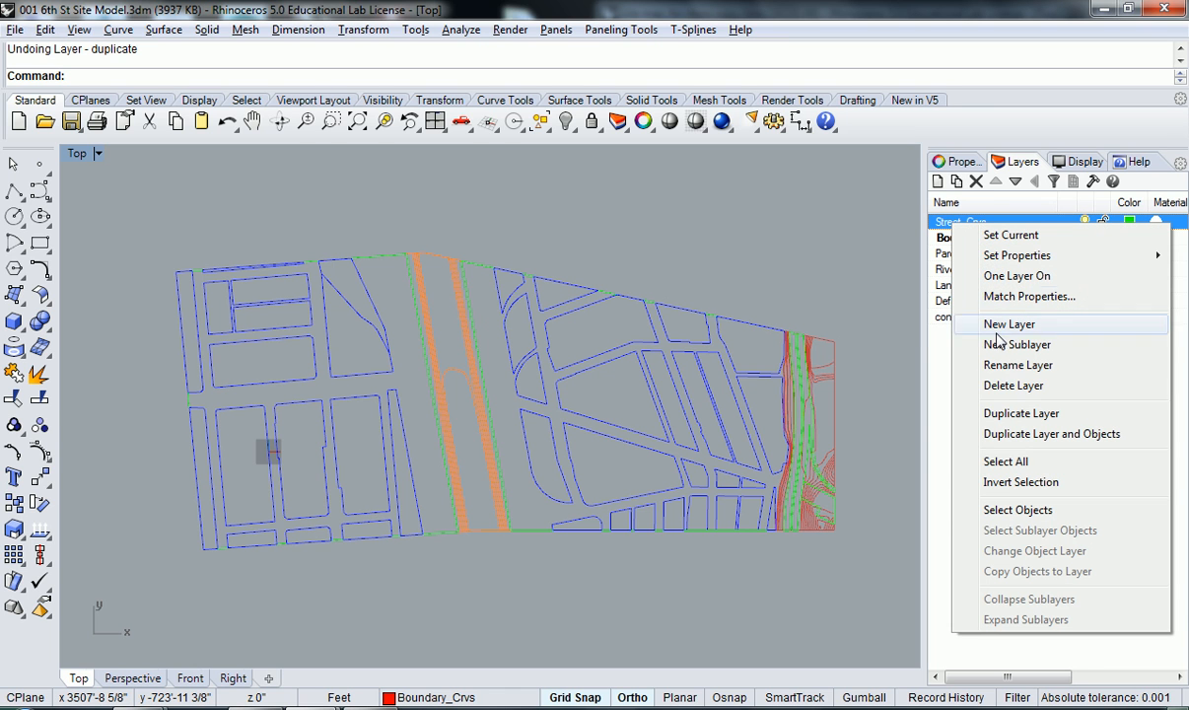
pyautogui.click(1043, 519)
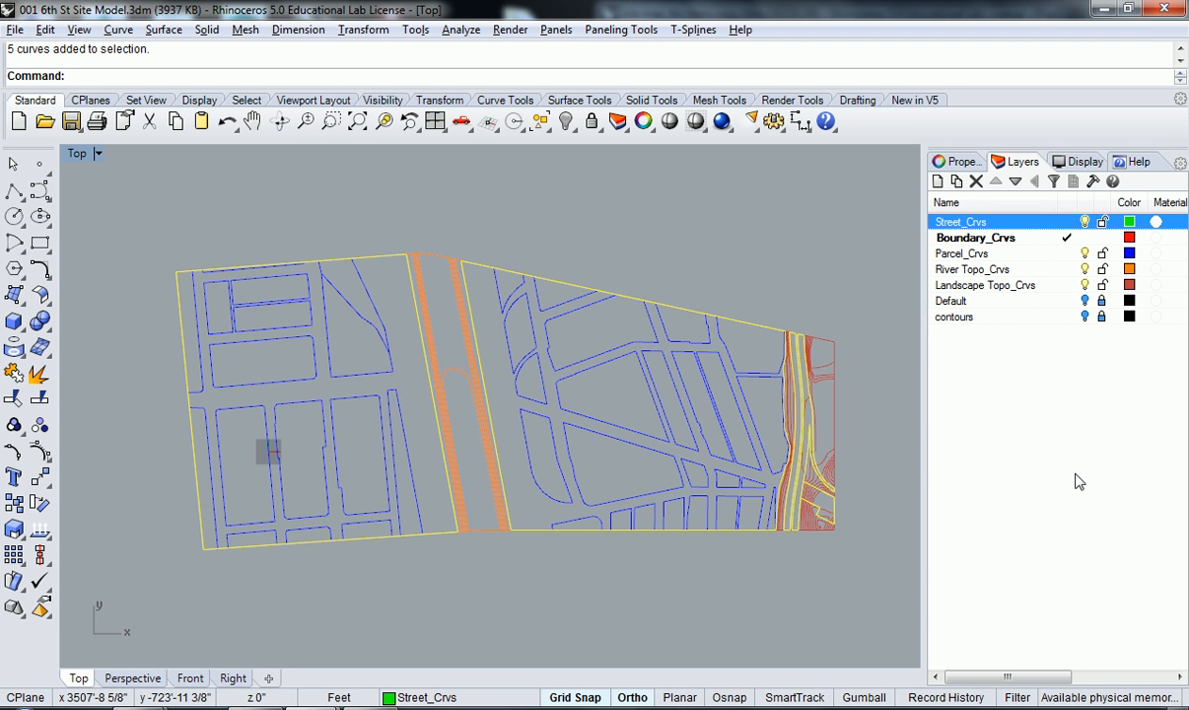
pyautogui.click(1040, 435)
pyautogui.click(817, 294)
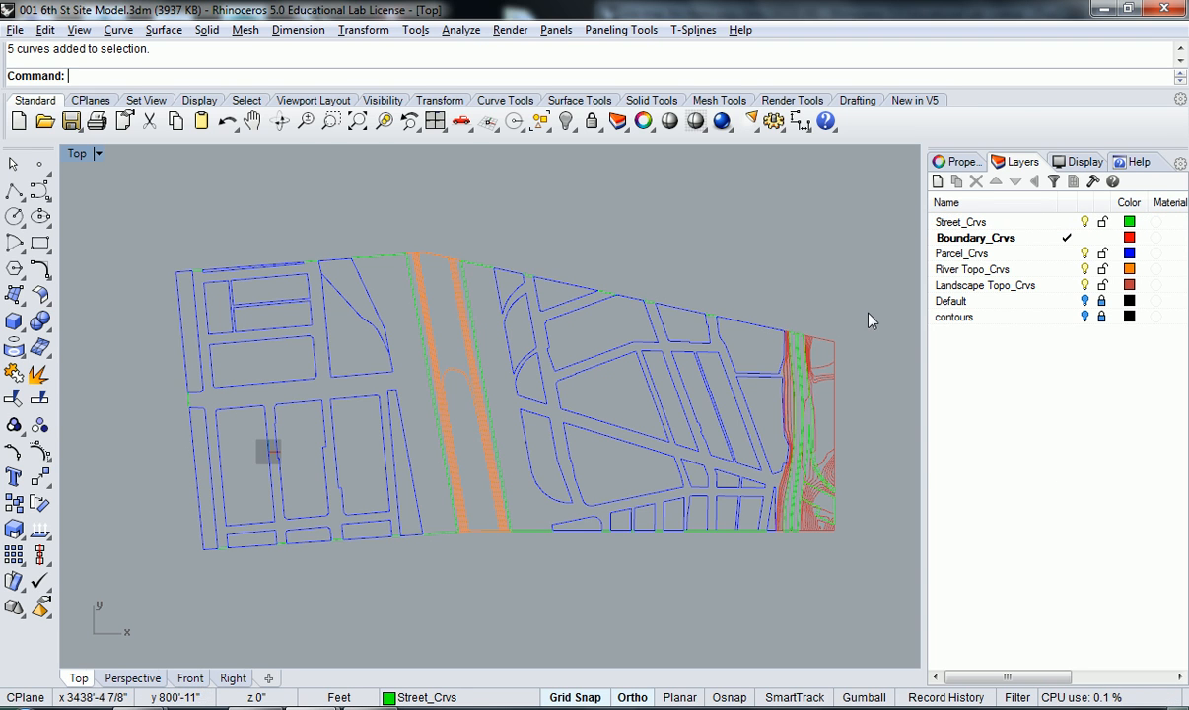
# - Review the Street_Crvs layer's options and the columns available for the layer list
pyautogui.rightClick(982, 223)
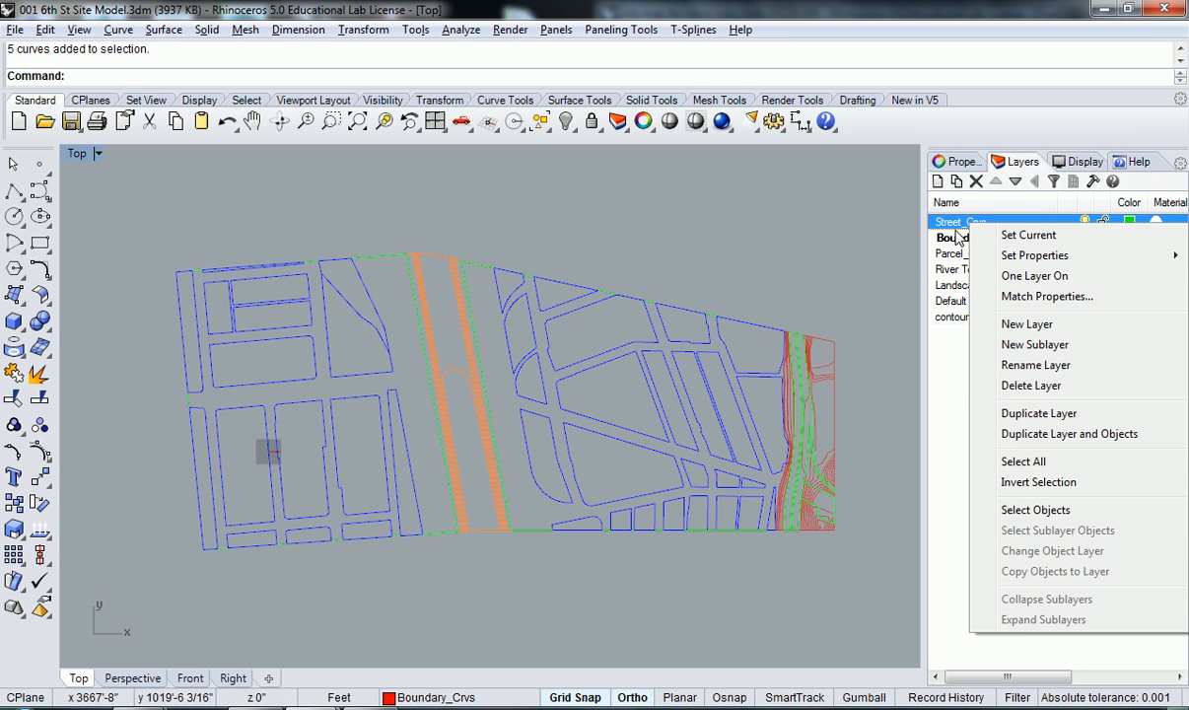
pyautogui.click(952, 384)
pyautogui.rightClick(961, 207)
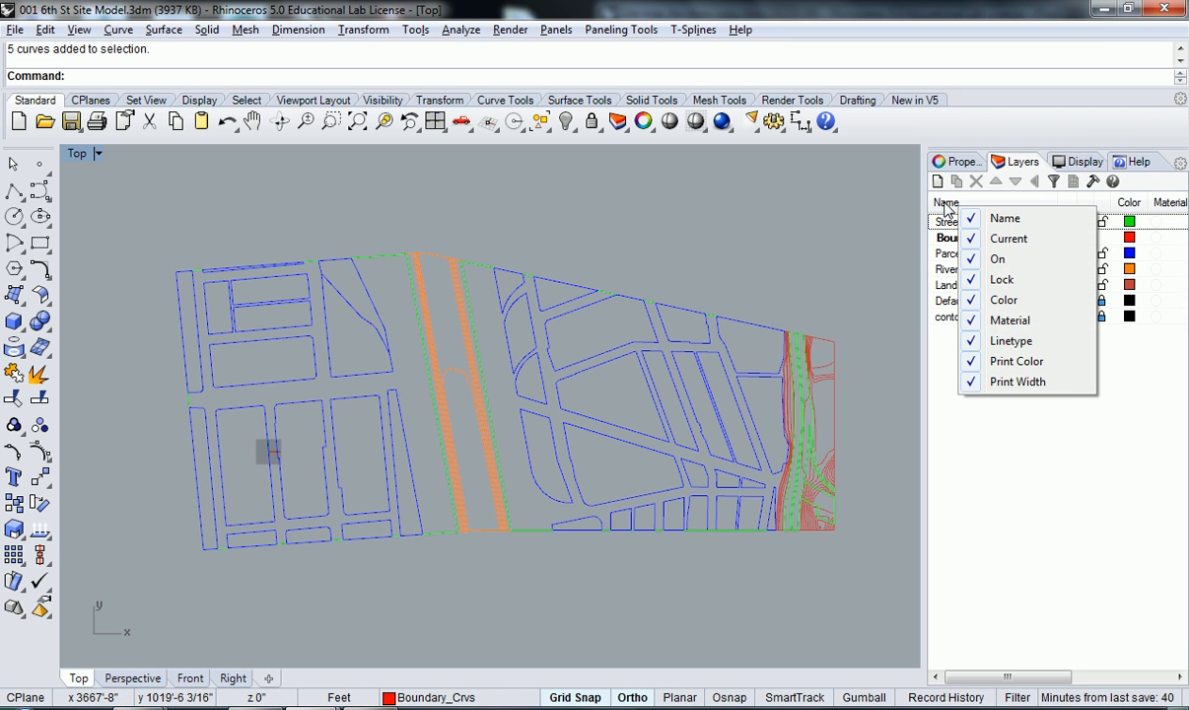
pyautogui.click(892, 331)
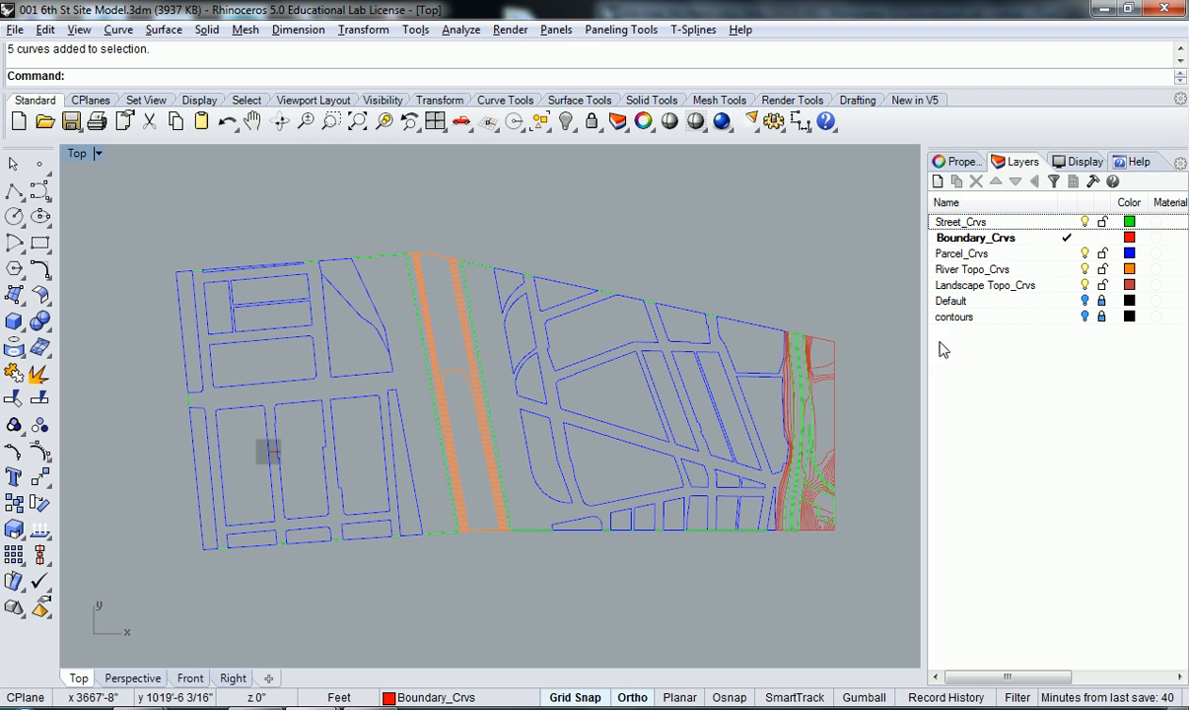
# - Sort the layer list by name in ascending alphabetical order
pyautogui.click(1022, 204)
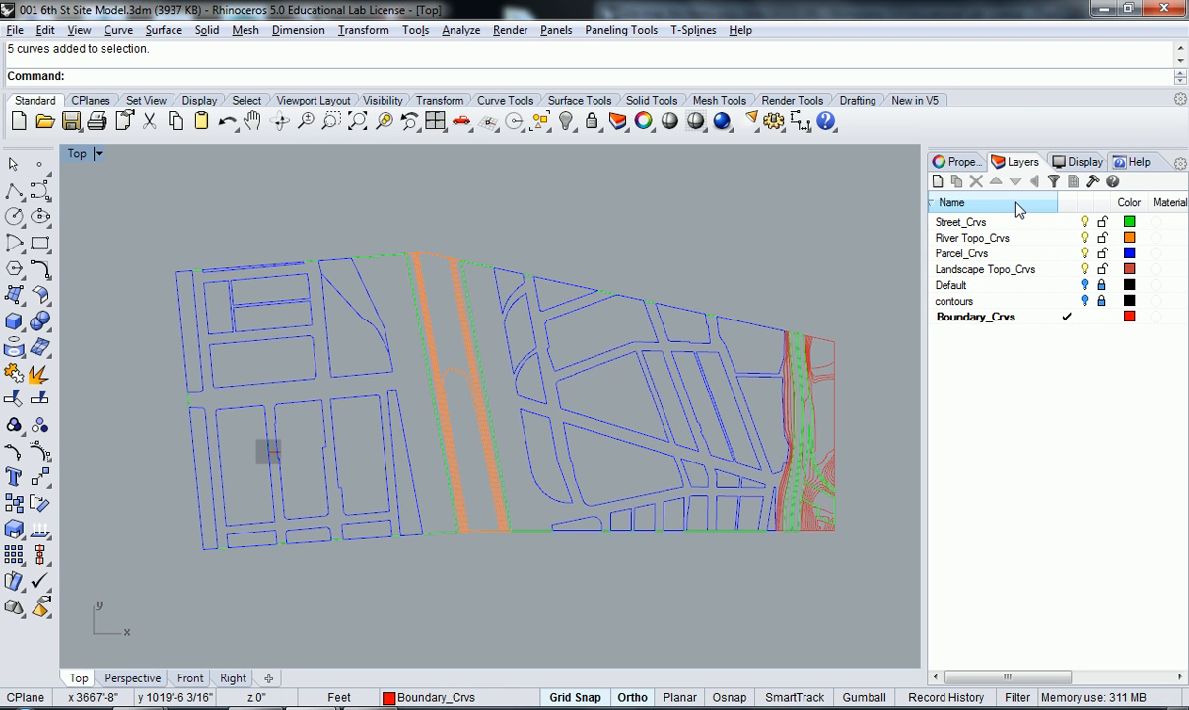
pyautogui.click(1017, 207)
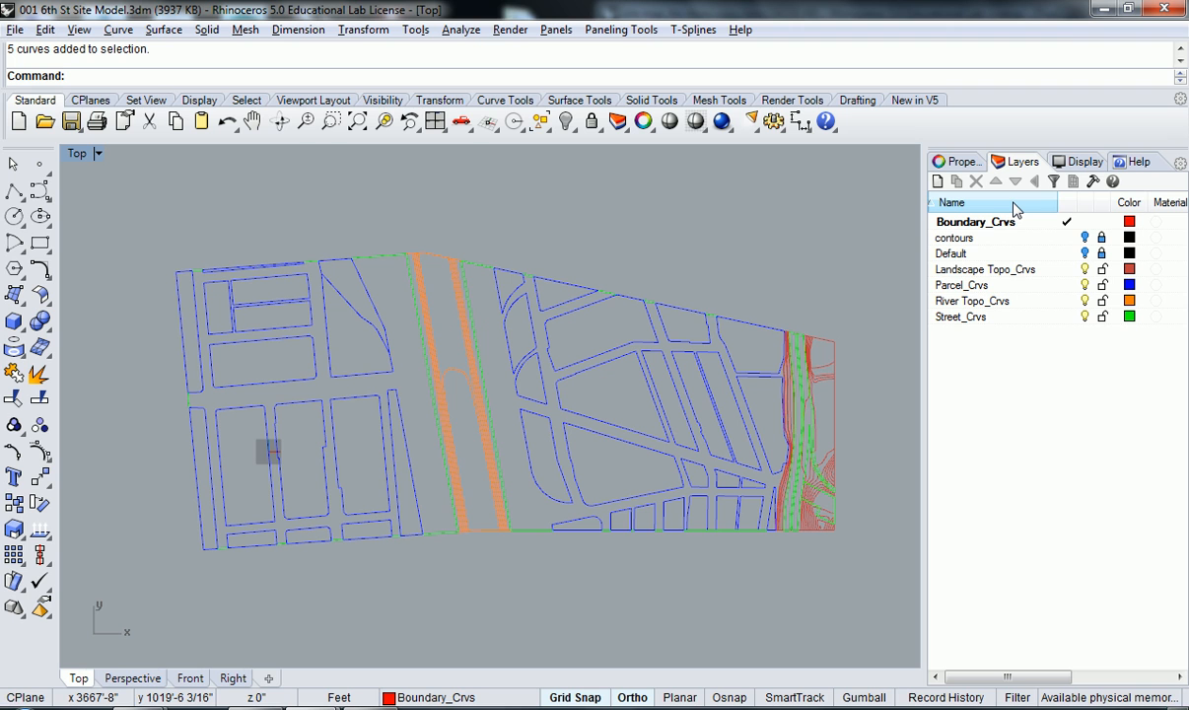